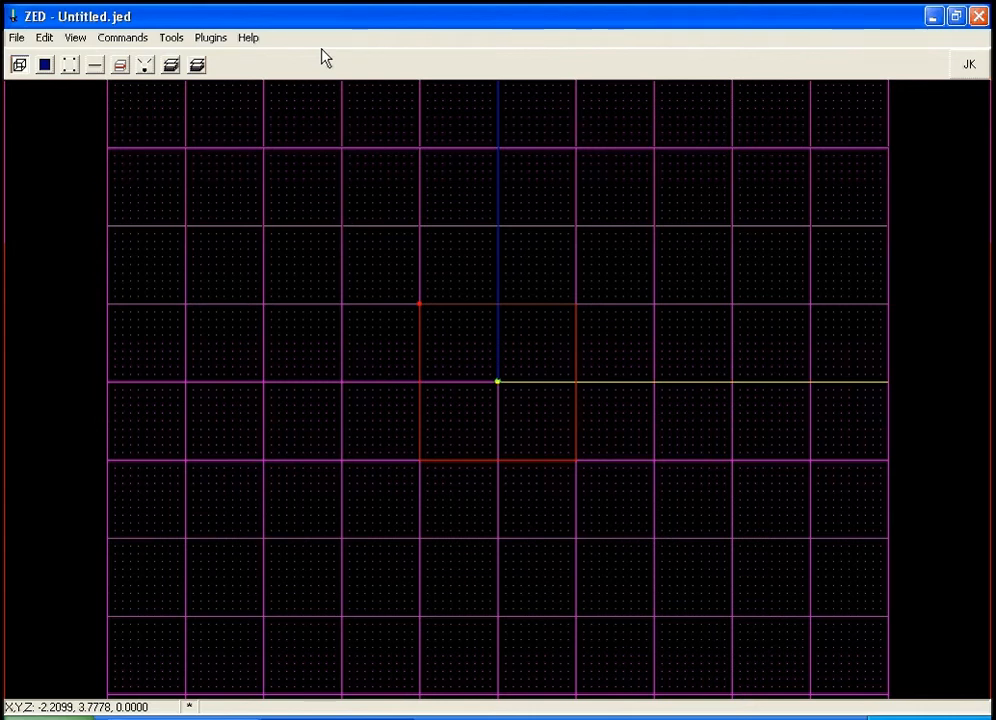
Open the map settings and review the grid snap, line and dot spacing options.
key("plus")
key("plus")
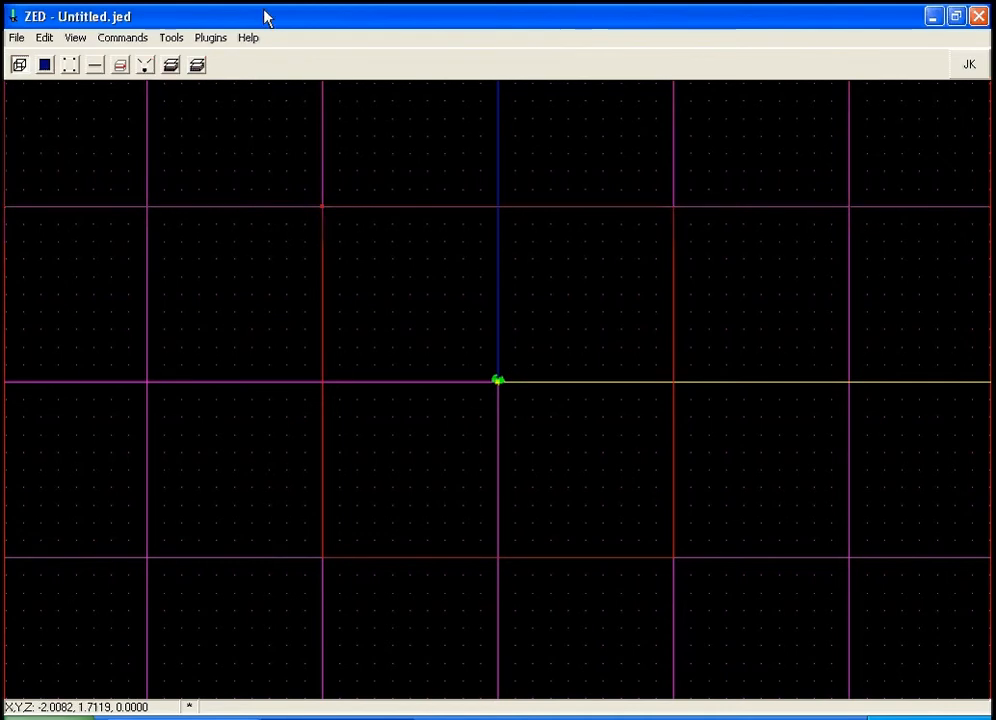
key("F2")
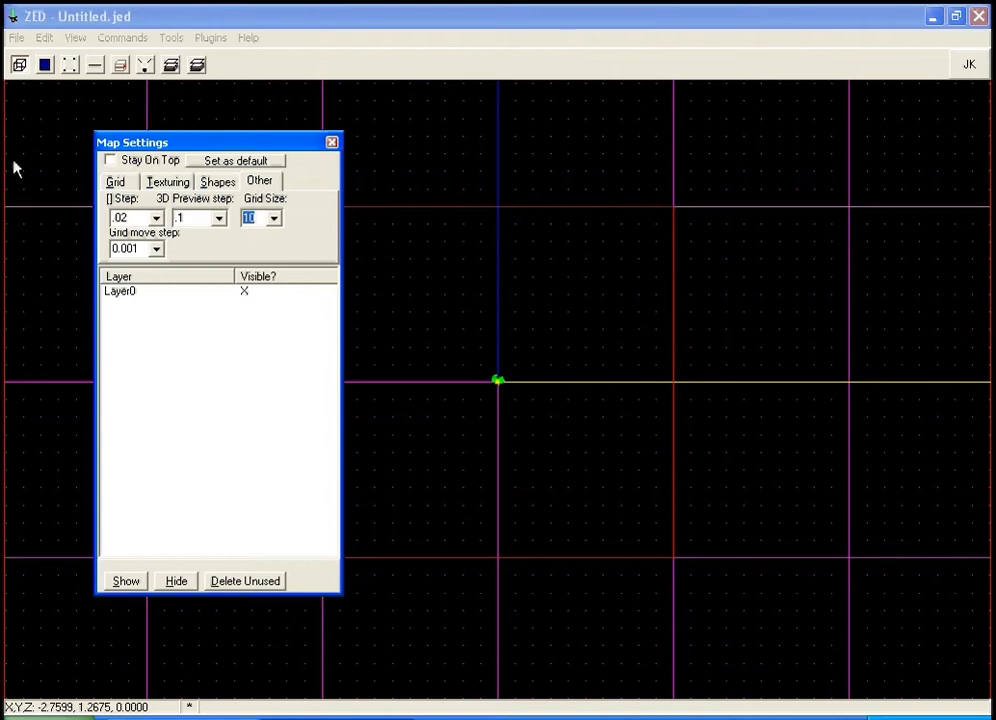
left_click(121, 185)
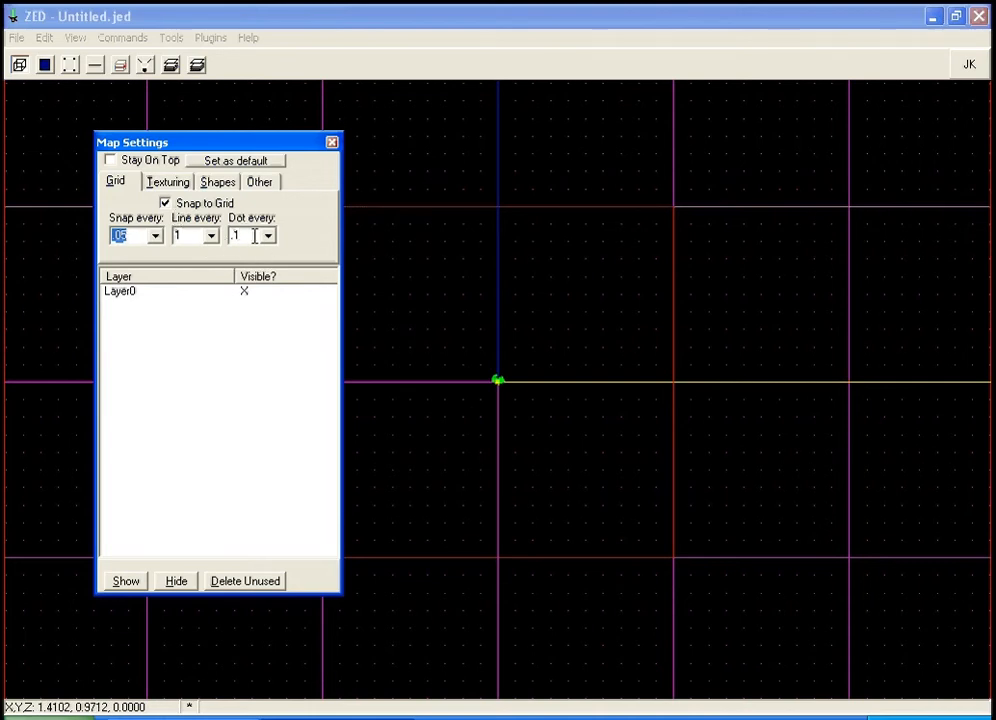
left_click(332, 146)
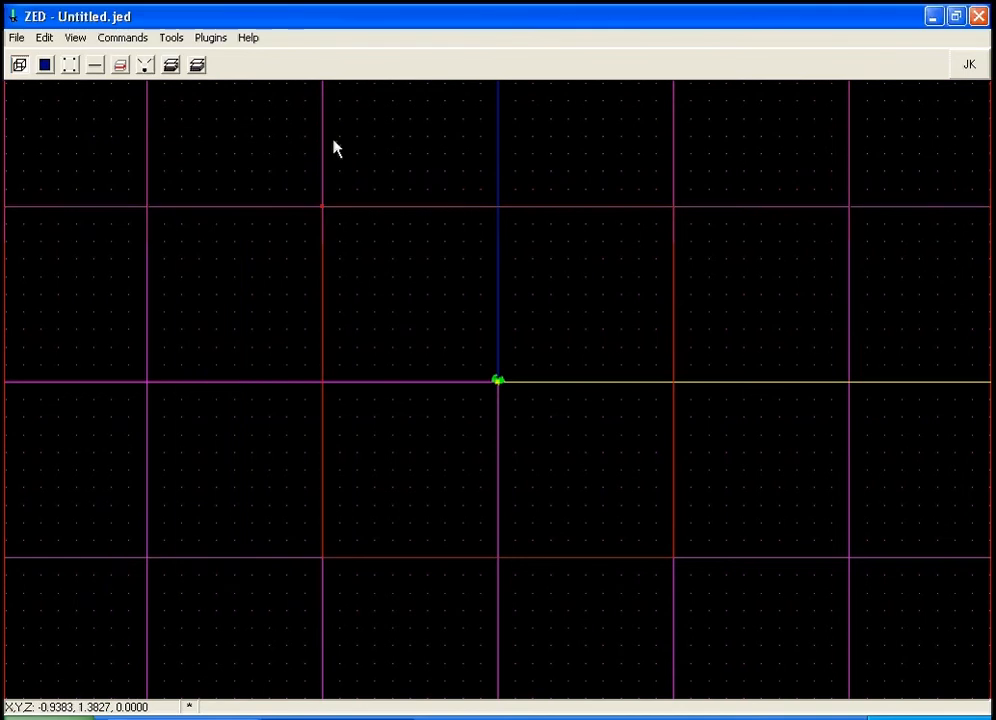
Open the 3D preview and turn the camera around the empty starting room.
key("minus")
key("minus")
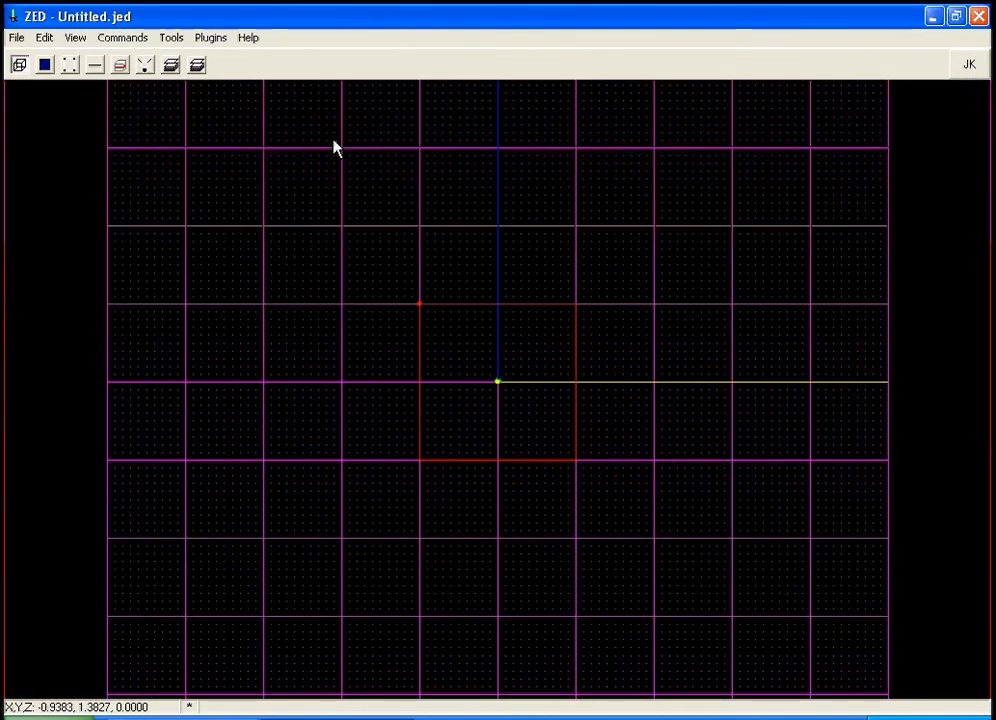
key("F12")
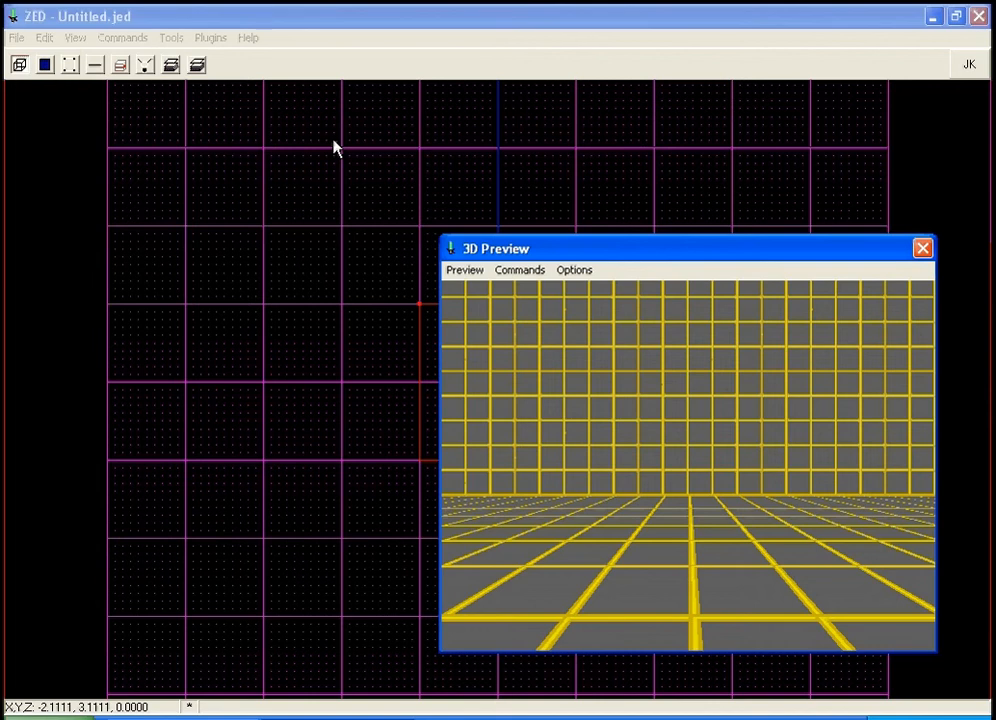
key("Right")
key("Right")
key("Right")
key("Right")
key("Right")
key("Right")
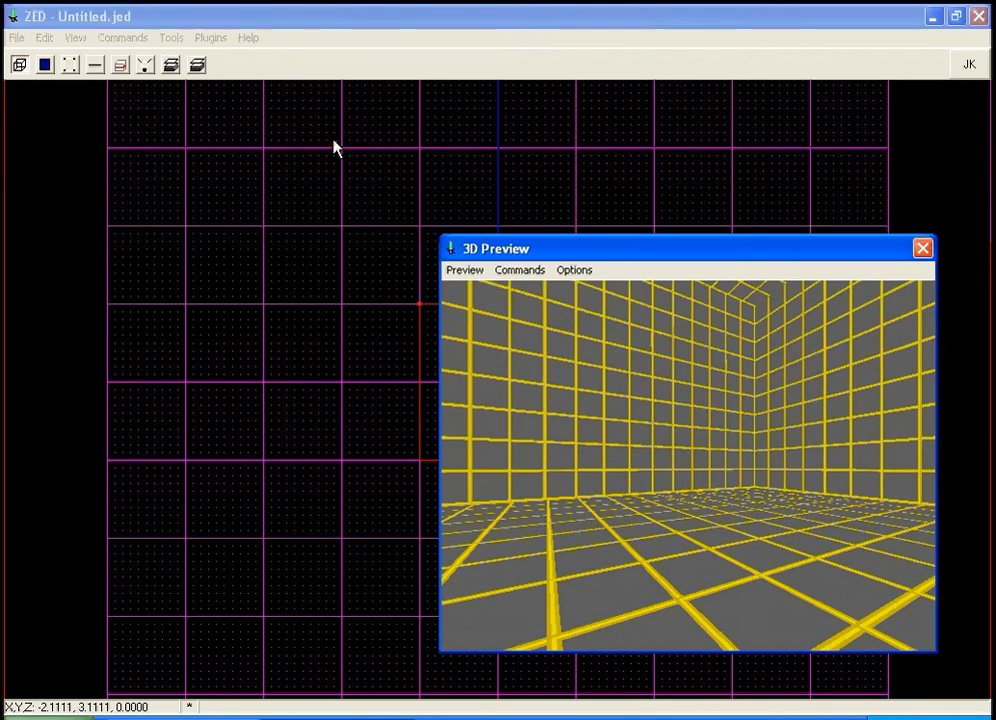
key("Right")
key("Right")
key("Right")
key("Right")
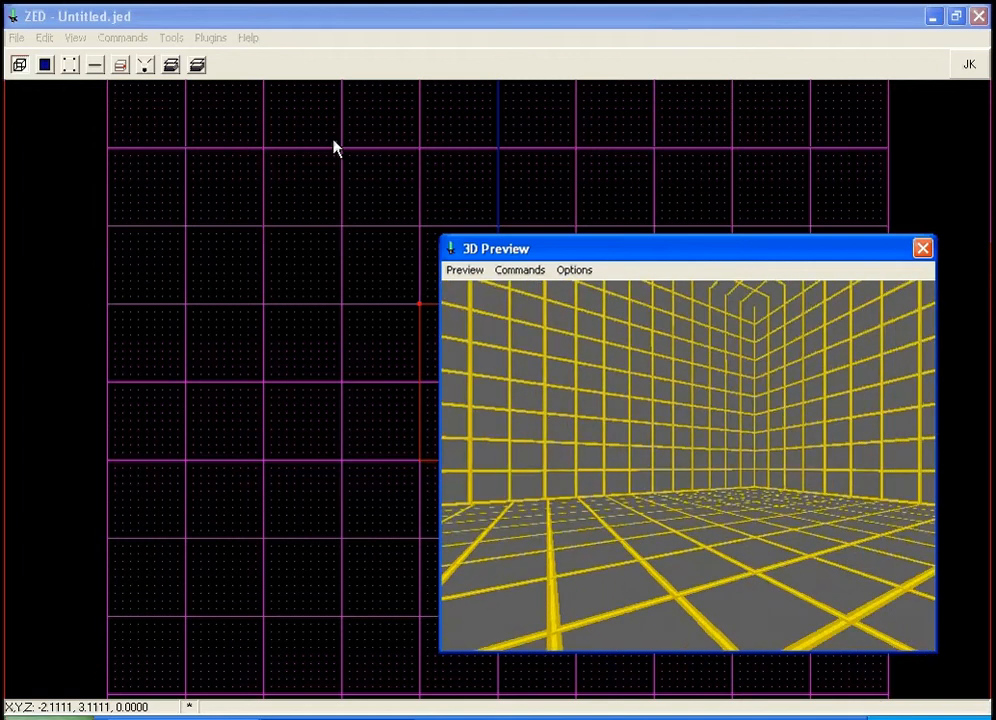
key("Right")
key("Right")
key("Right")
key("Right")
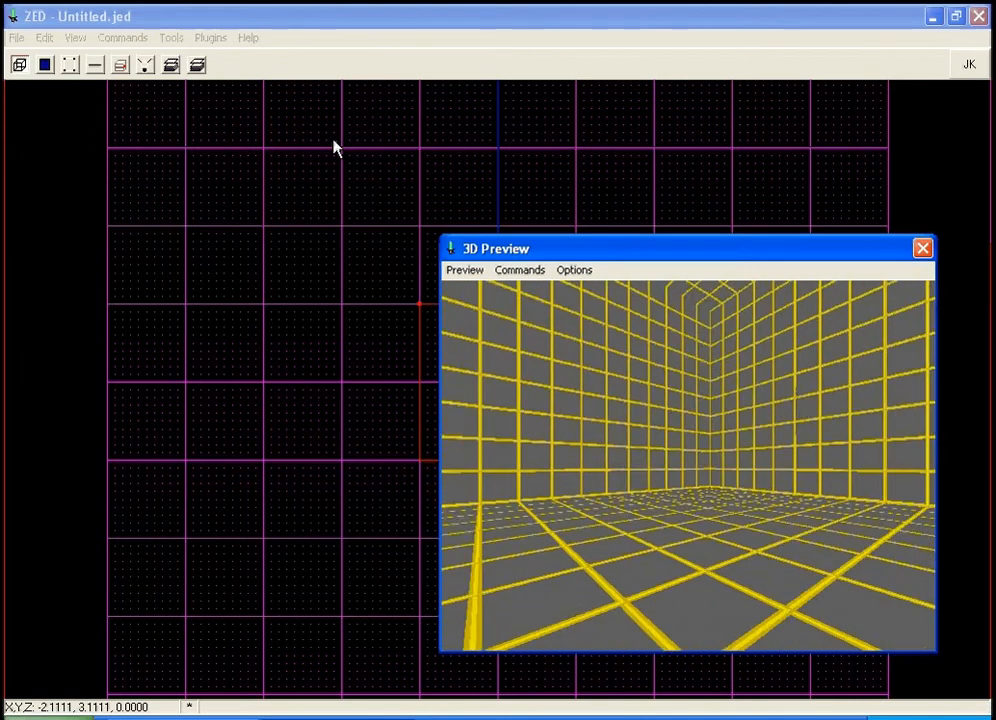
key("Right")
key("Right")
key("Right")
key("Right")
key("Right")
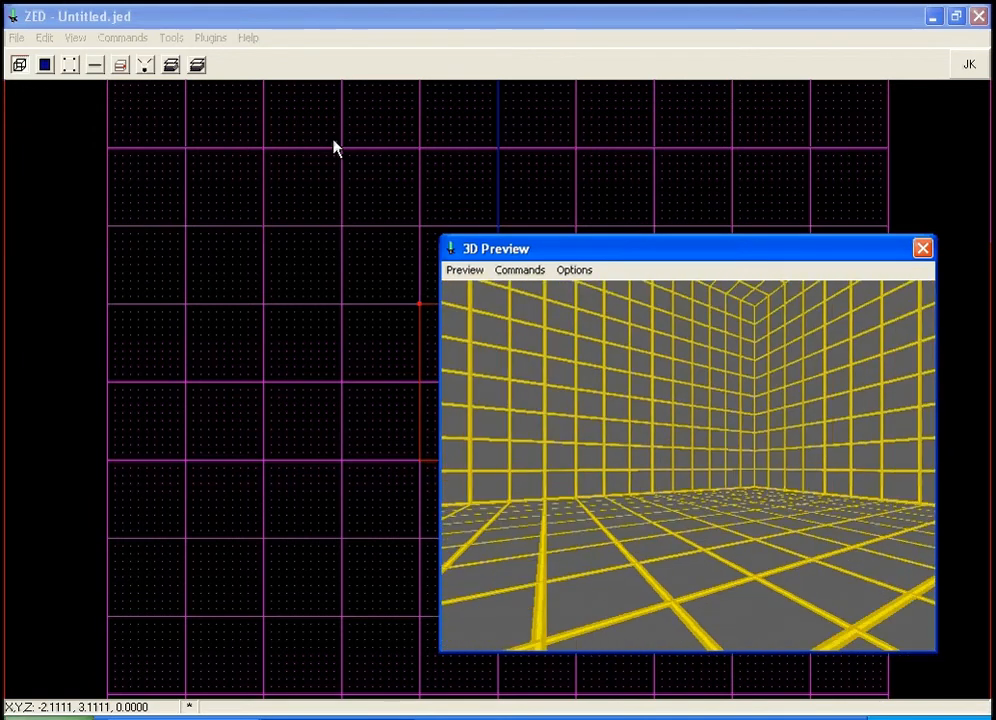
key("Right")
key("Right")
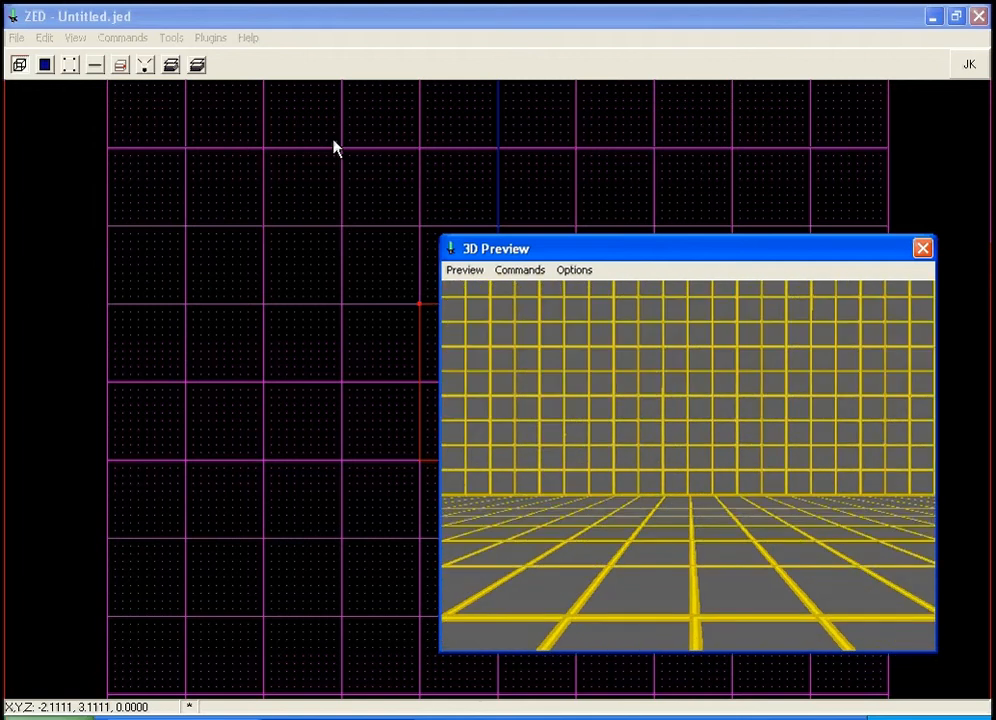
left_click(474, 27)
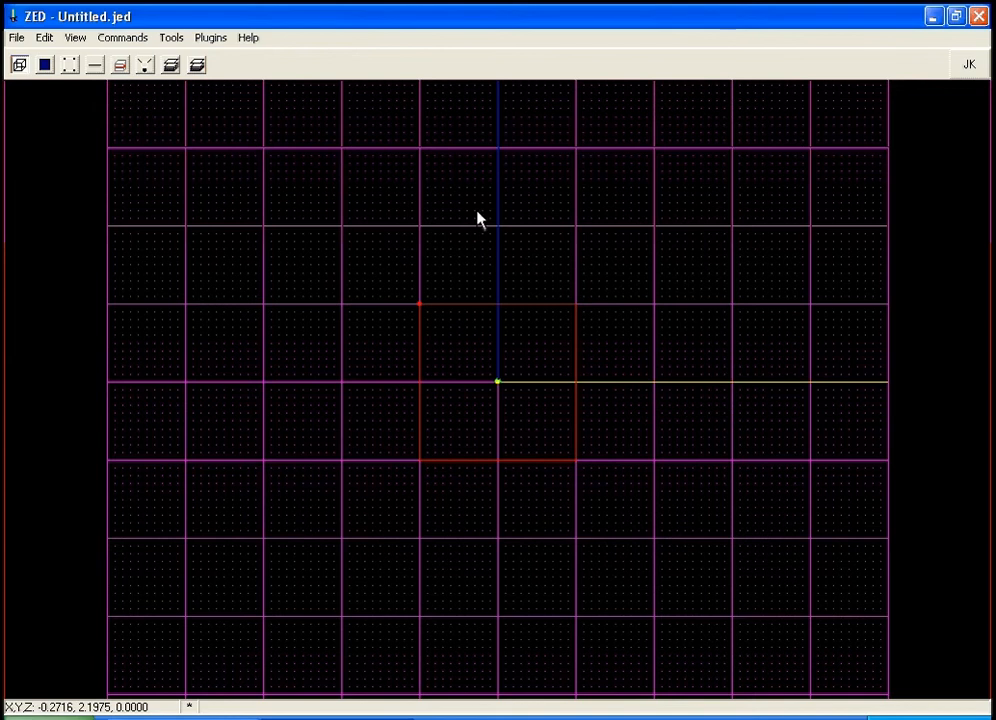
Insert a new cube sector north of the room and view it in the 3D preview.
key("Insert")
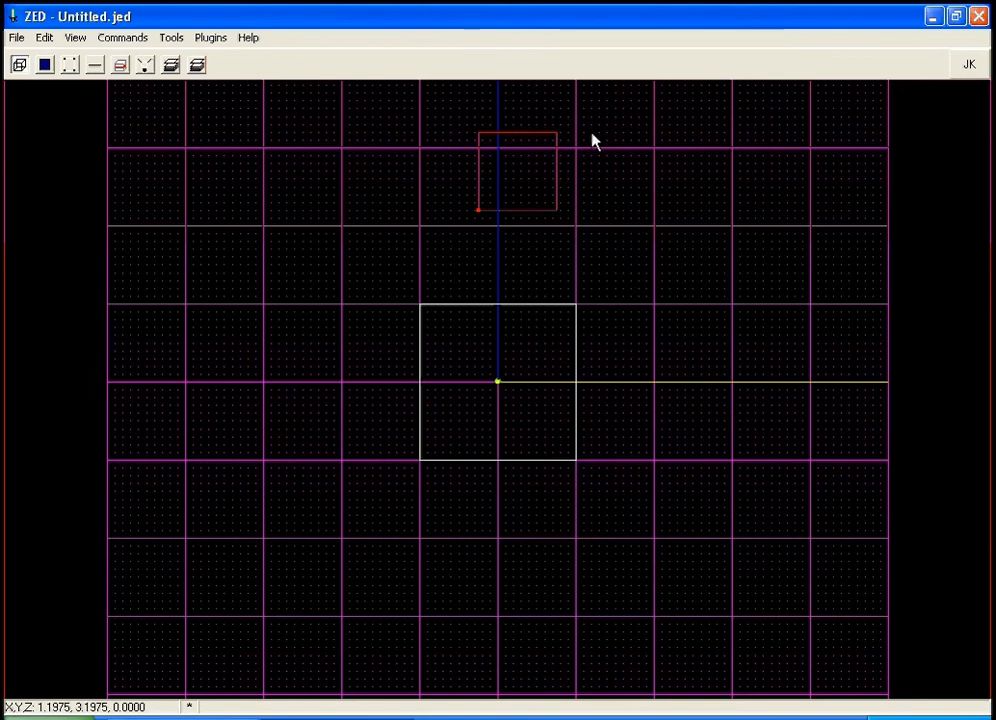
key("F12")
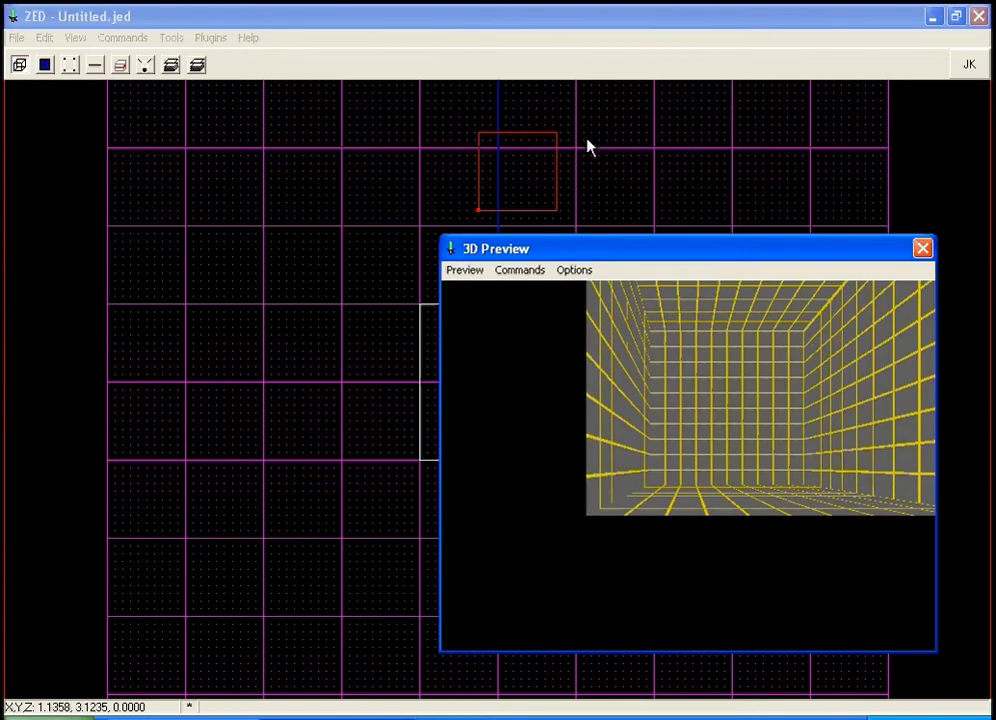
key("F12")
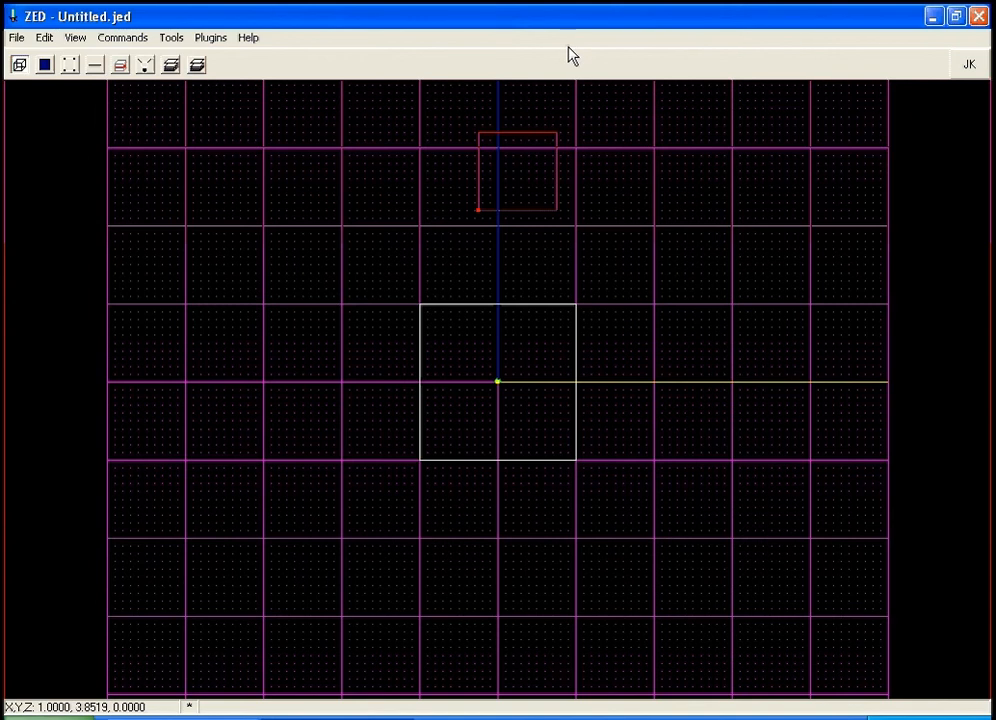
key("Up")
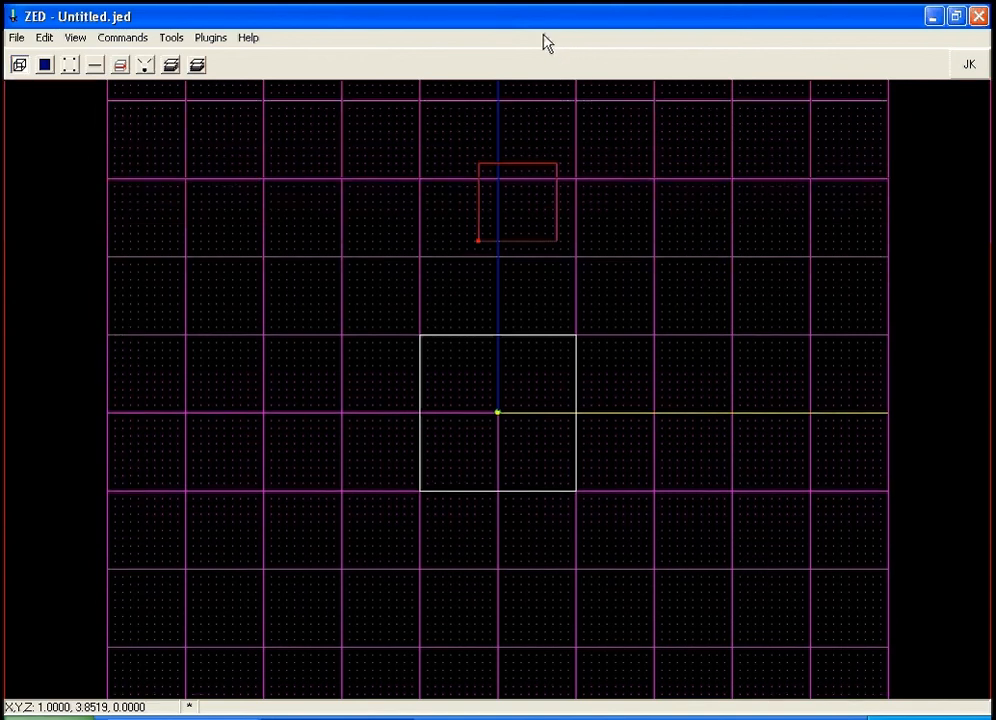
key("F12")
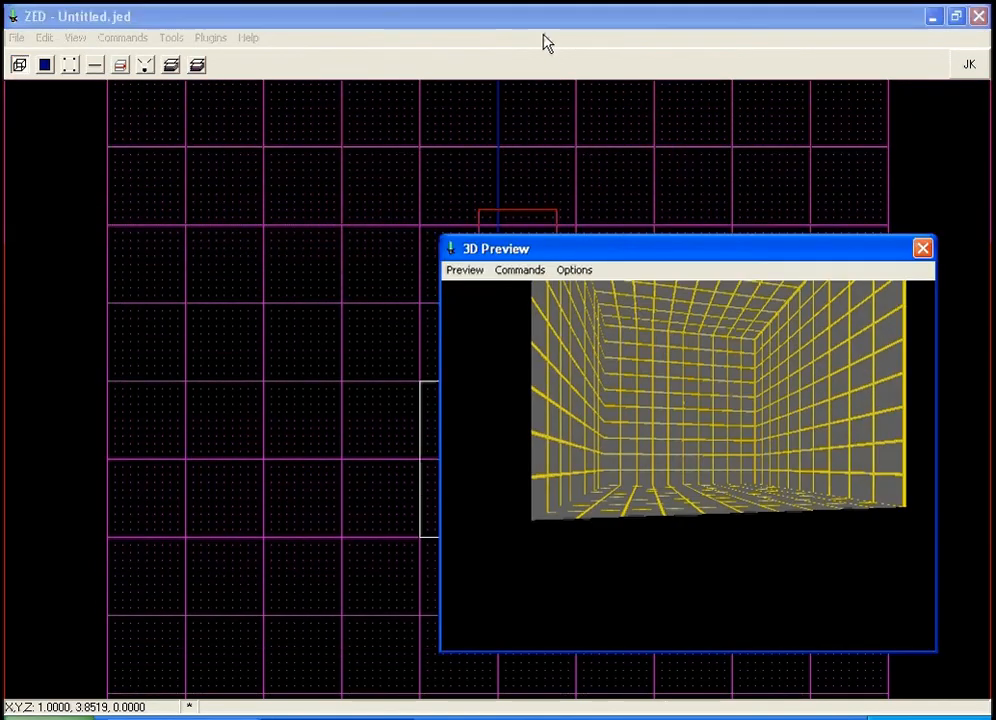
key("Up")
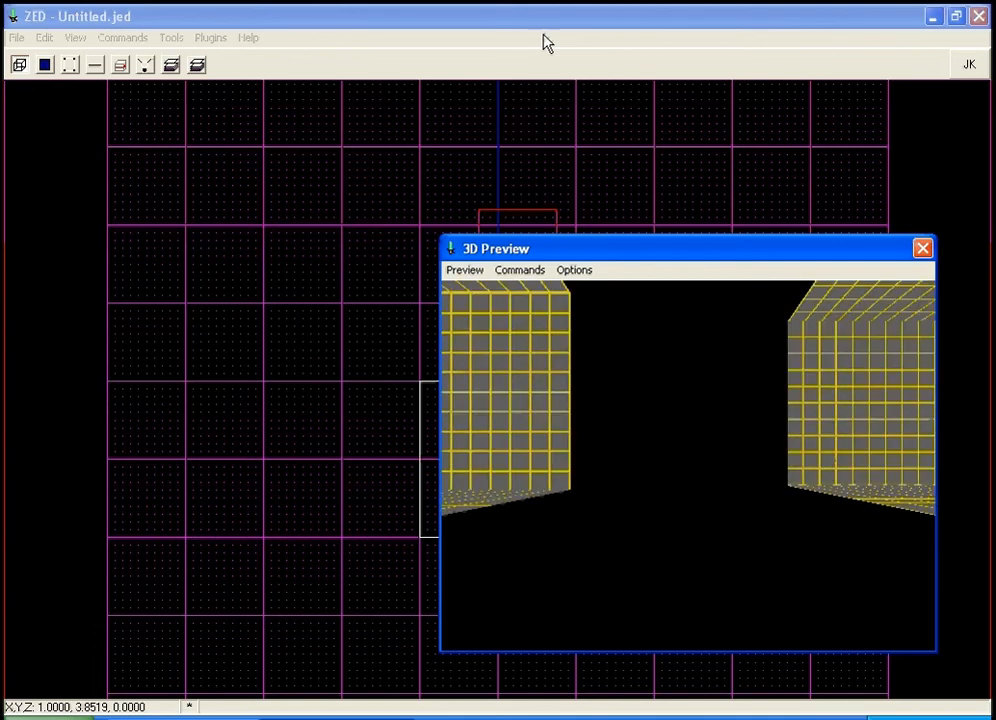
key("Up")
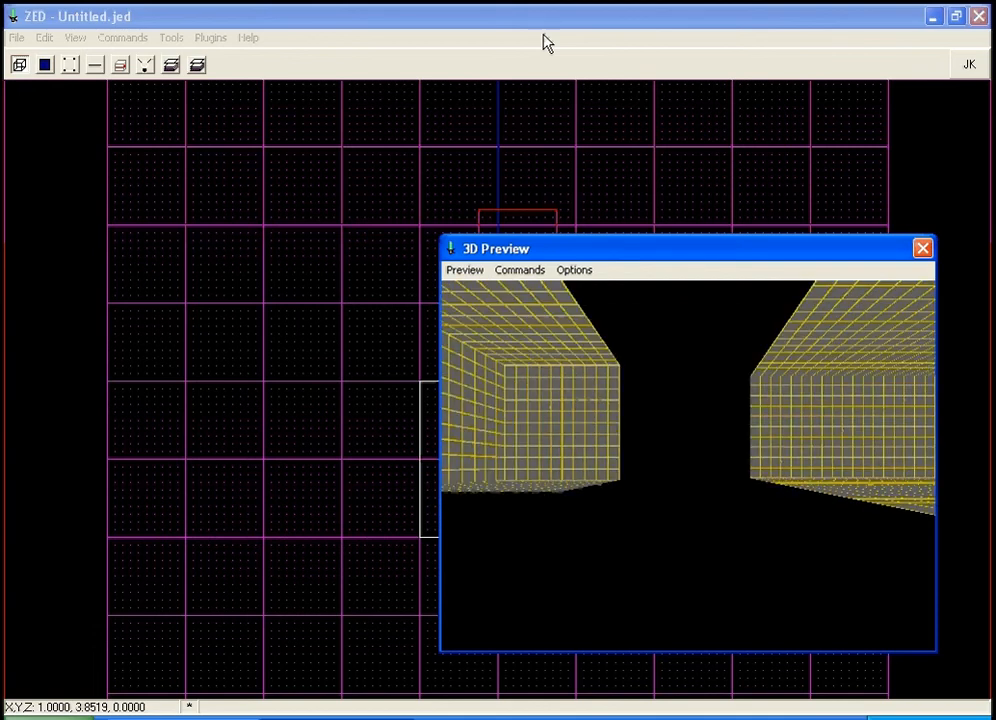
left_click(532, 7)
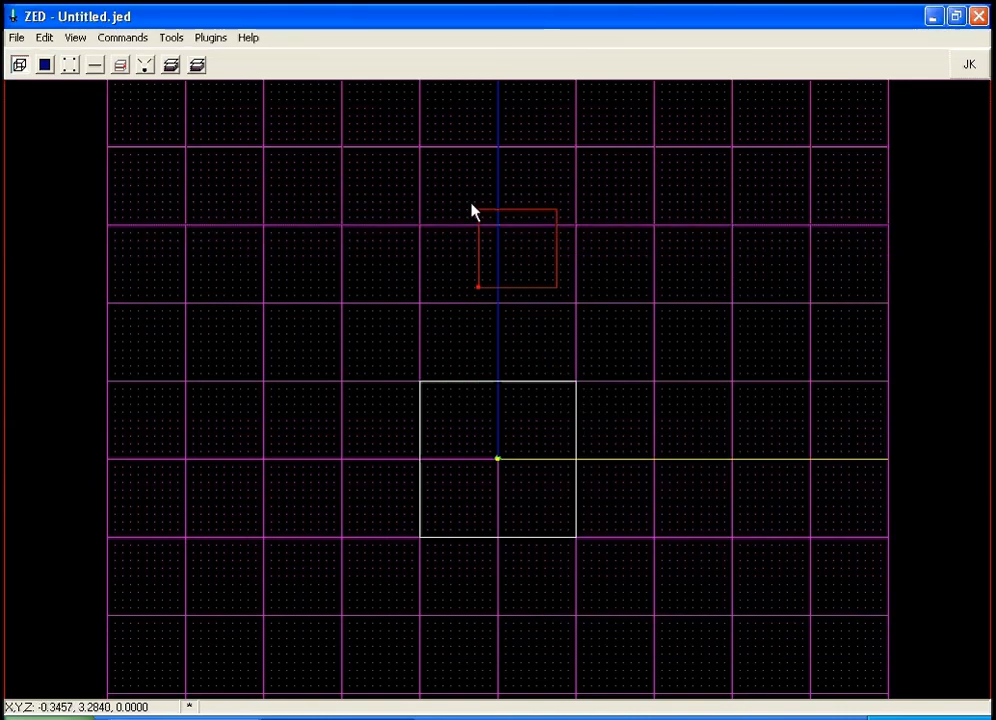
Move the new sector about one grid cell toward the starting room.
key("plus")
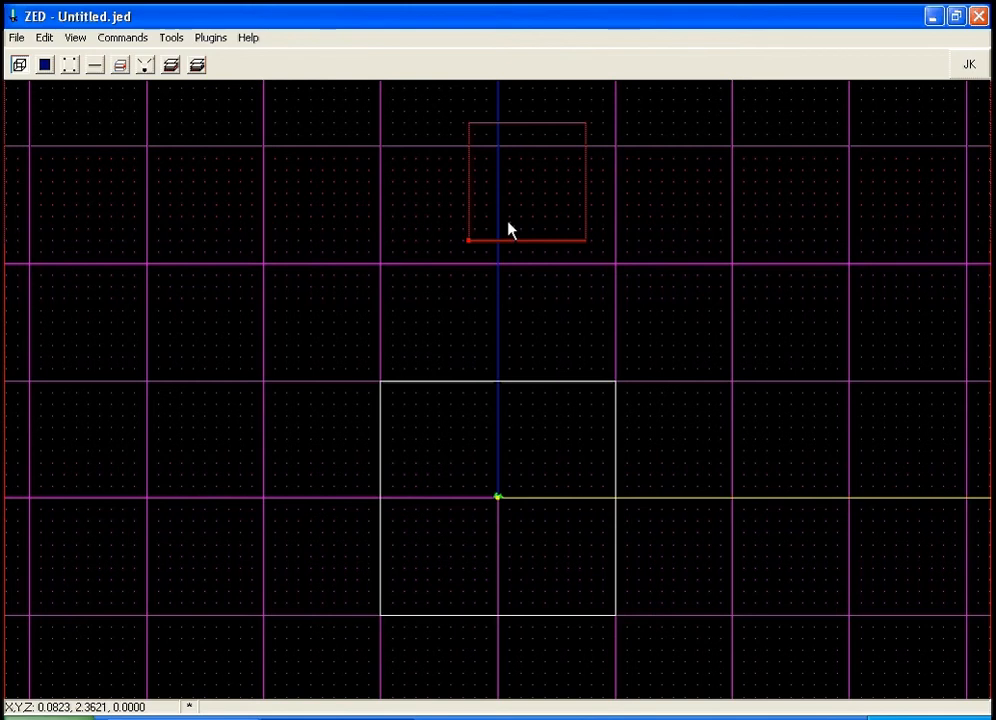
left_click_drag(507, 229, 480, 255)
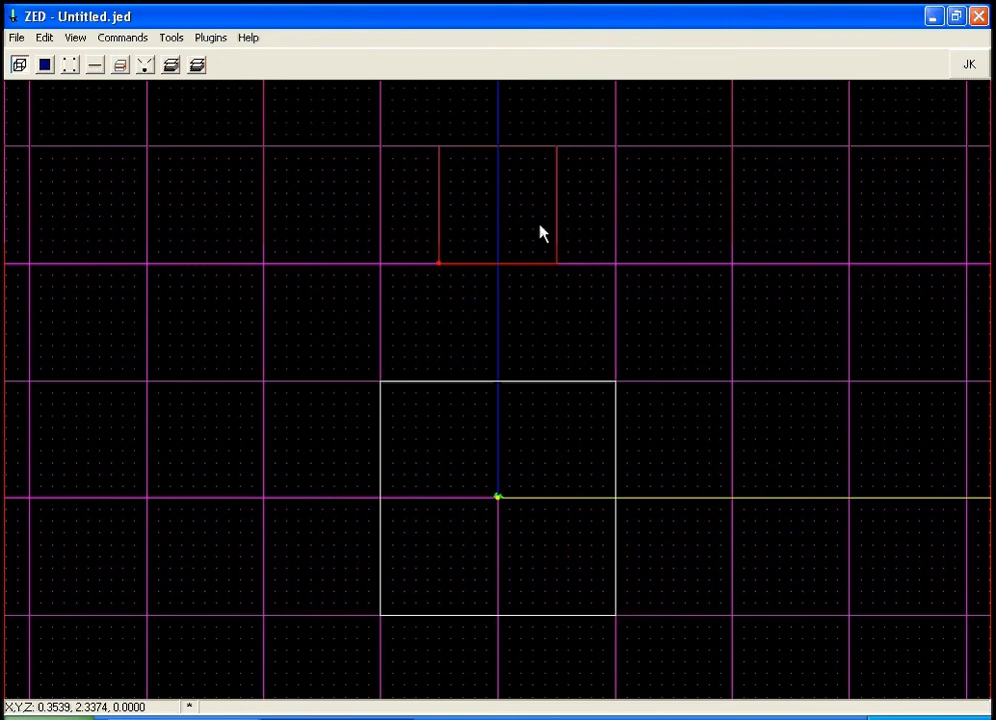
Examine the new sector and the room from inside the 3D preview.
key("F12")
key("Right")
key("Right")
key("Right")
key("Right")
key("Right")
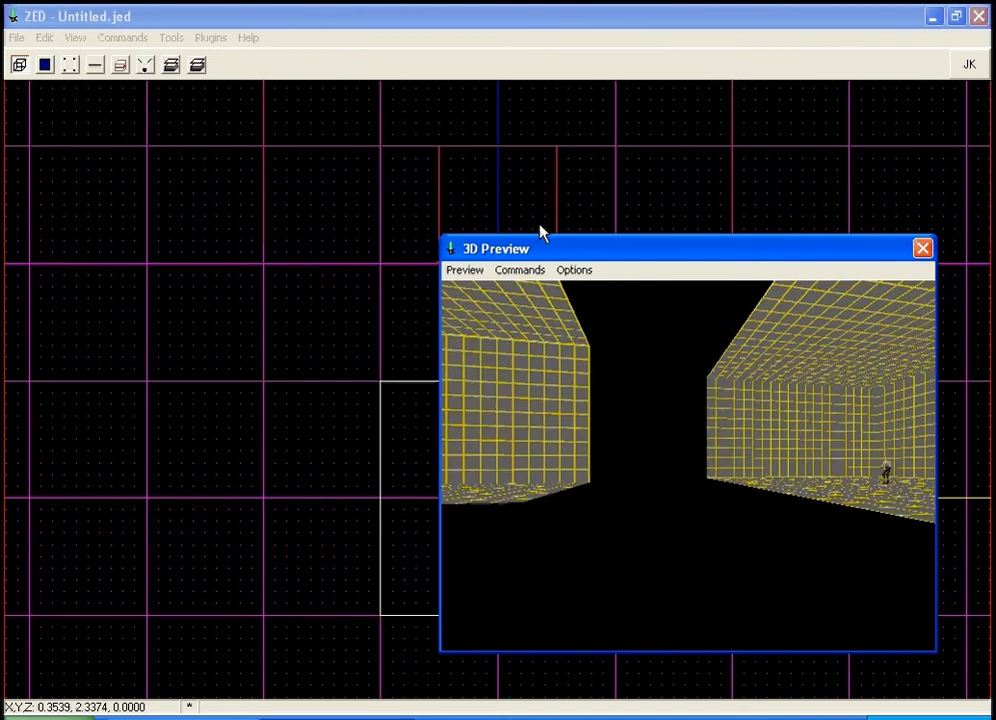
key("Left")
key("Up")
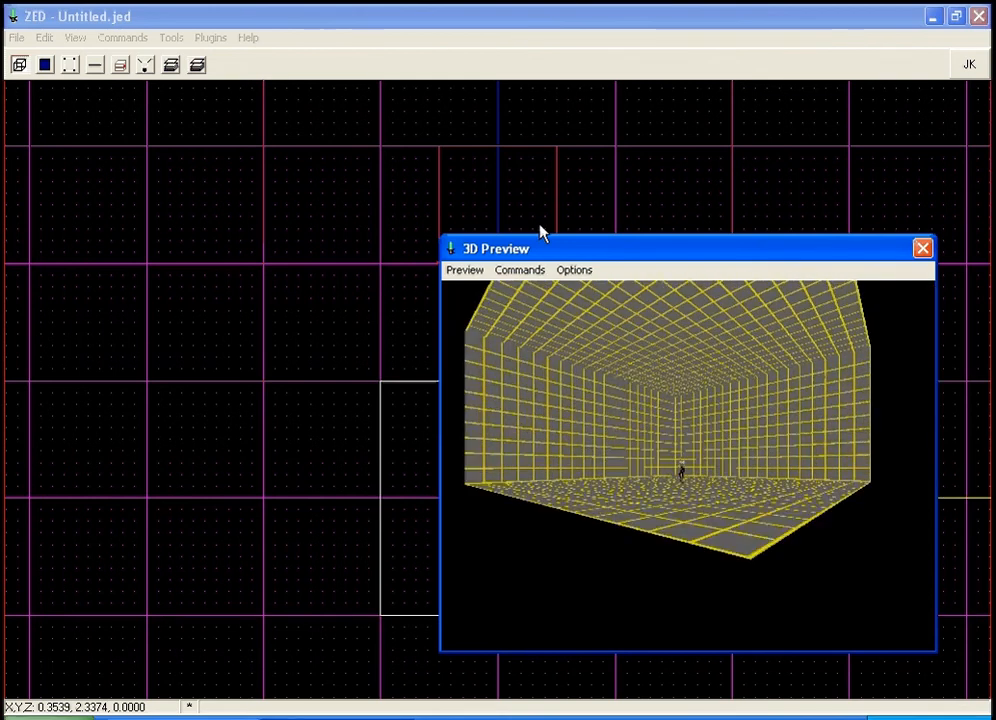
key("Left")
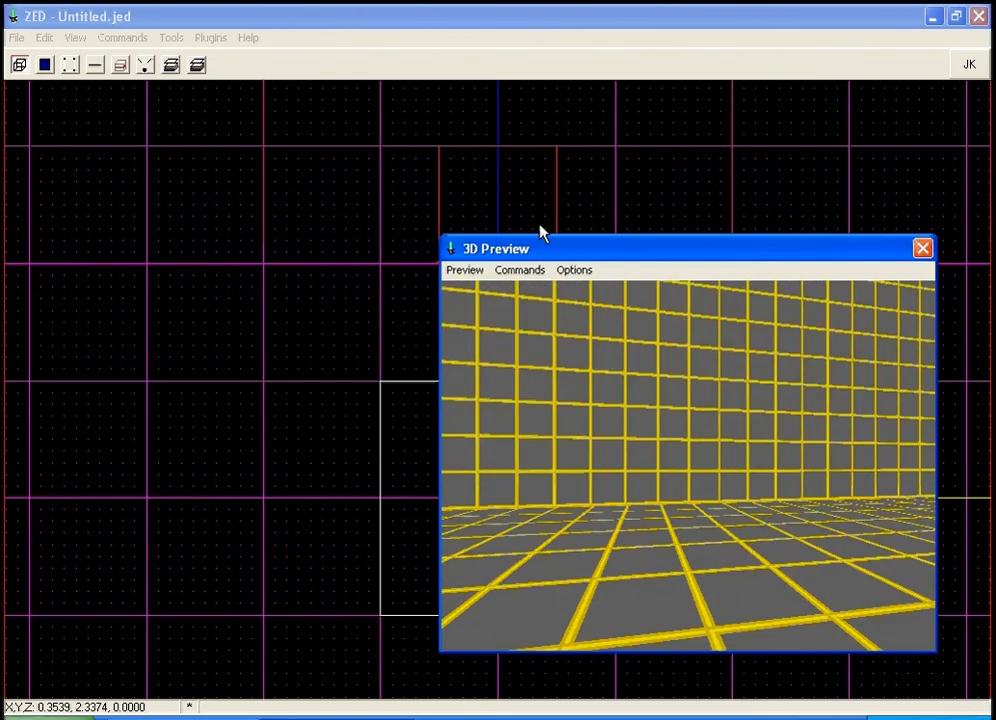
left_click(637, 403)
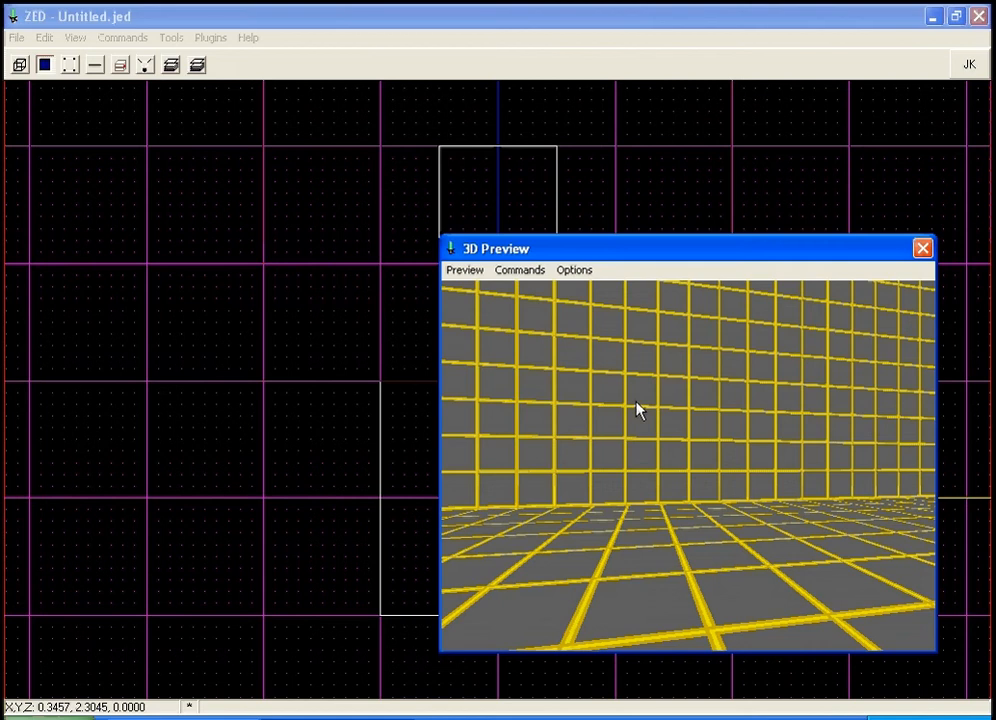
left_click(587, 27)
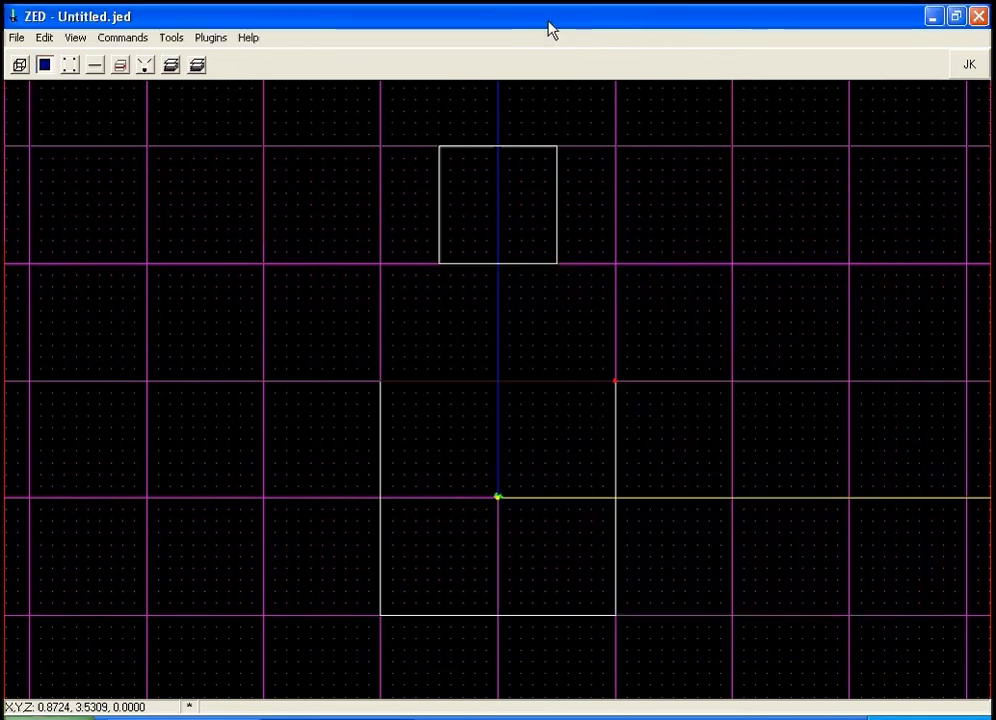
In the side view, cleave the room along a vertical line beside the new sector.
key("shift+2")
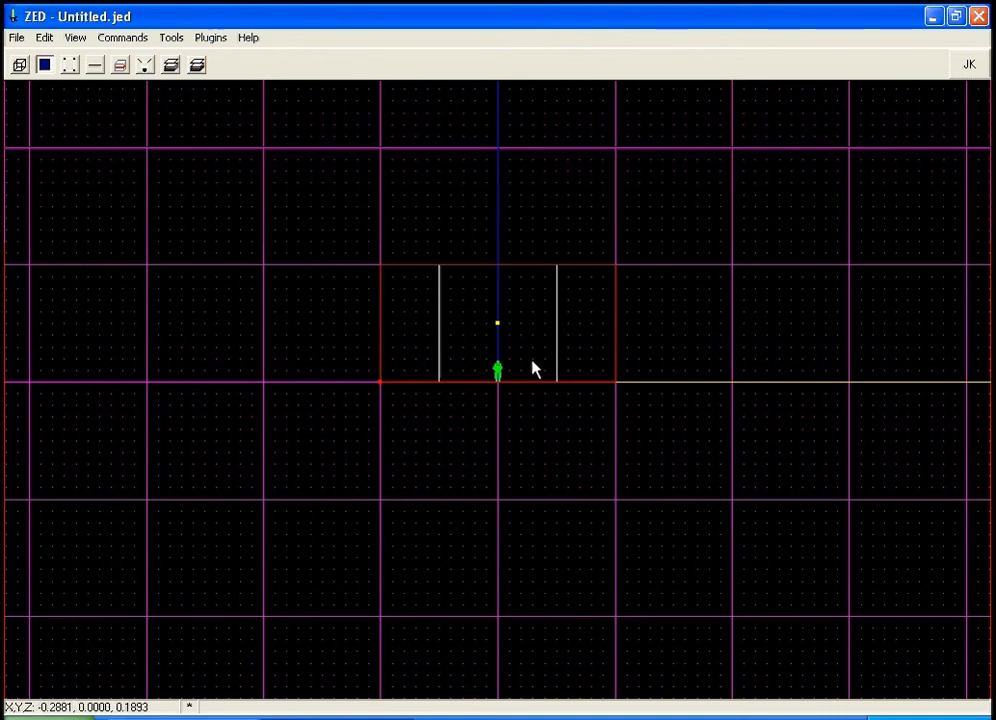
key("plus")
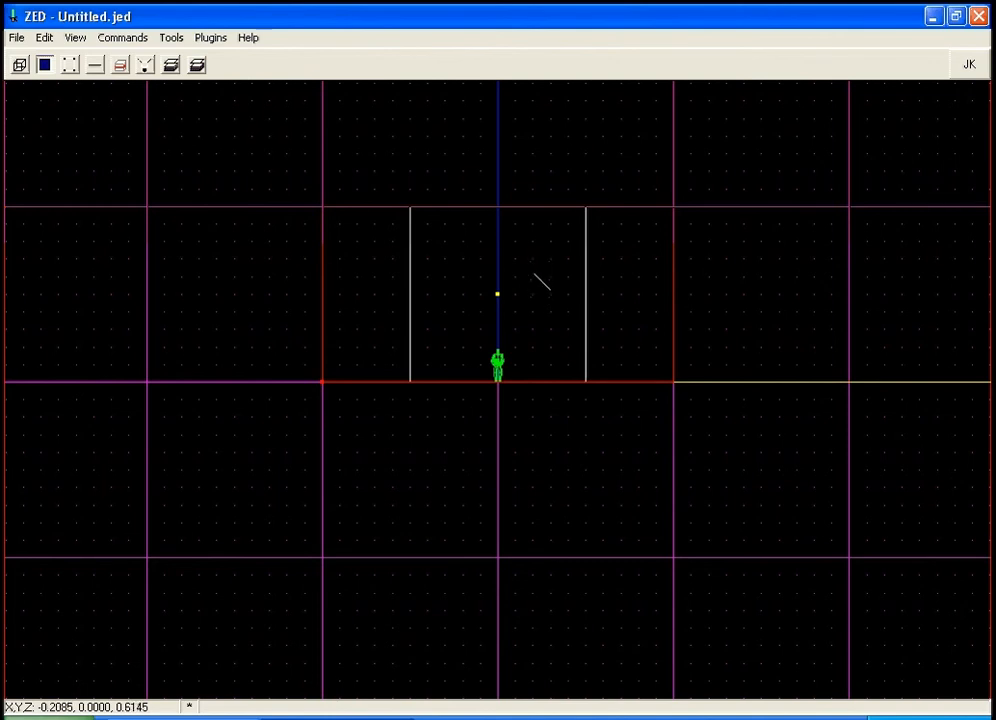
left_click_drag(533, 278, 533, 366)
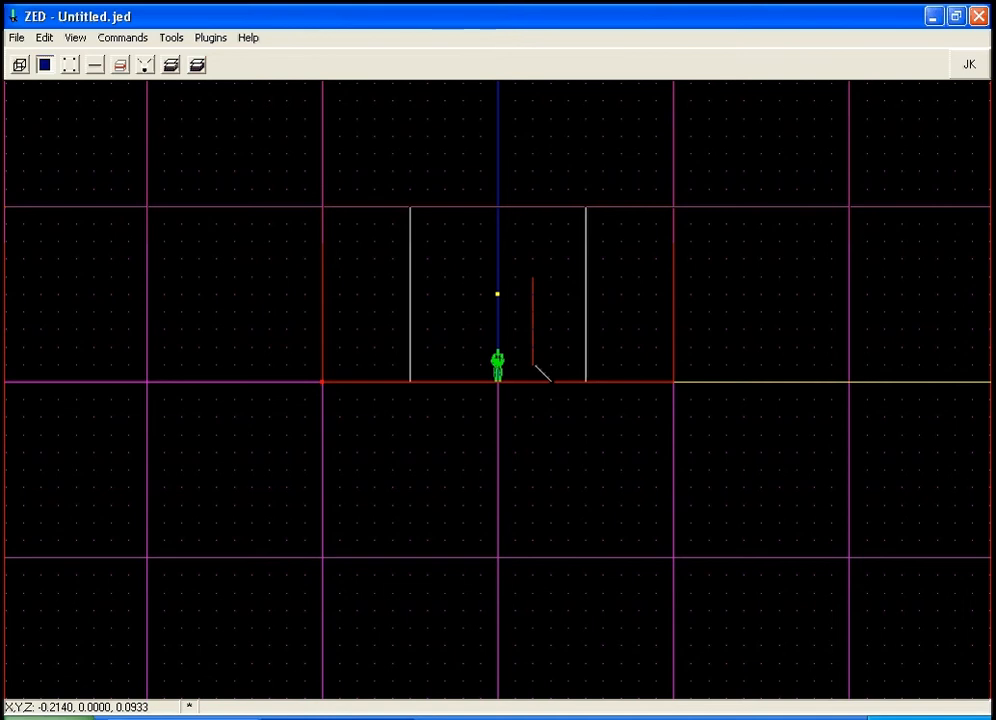
mouse_move(534, 365)
left_mouse_down()
mouse_move(550, 310)
mouse_move(533, 365)
left_mouse_up()
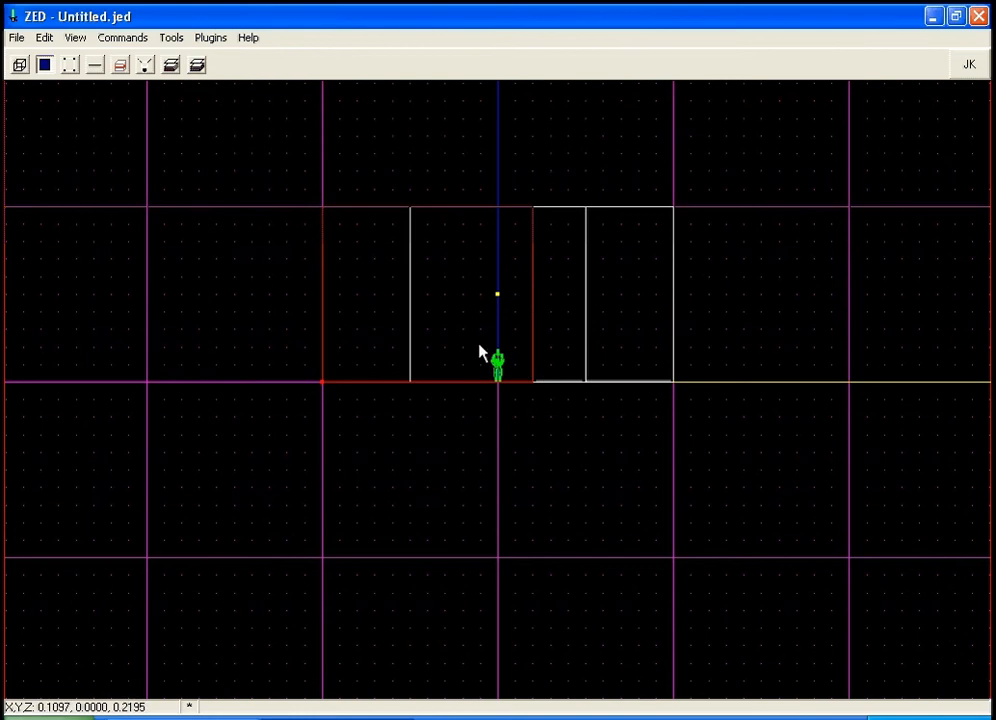
Cleave the room again with a second vertical line and a horizontal line to outline a doorway section.
key("c")
left_click(464, 344)
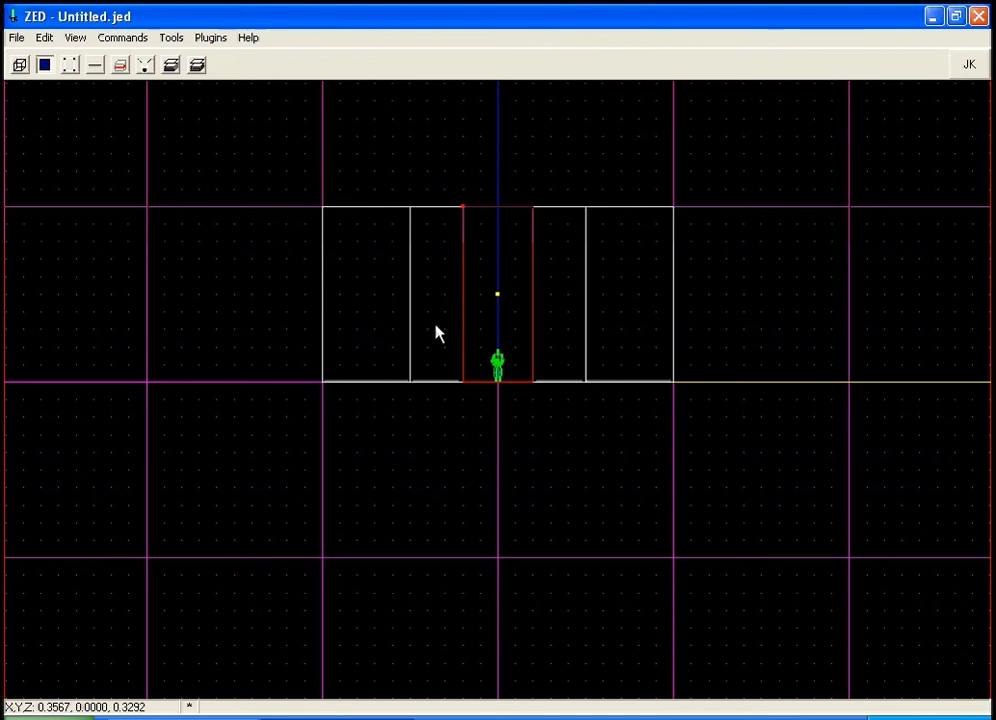
key("c")
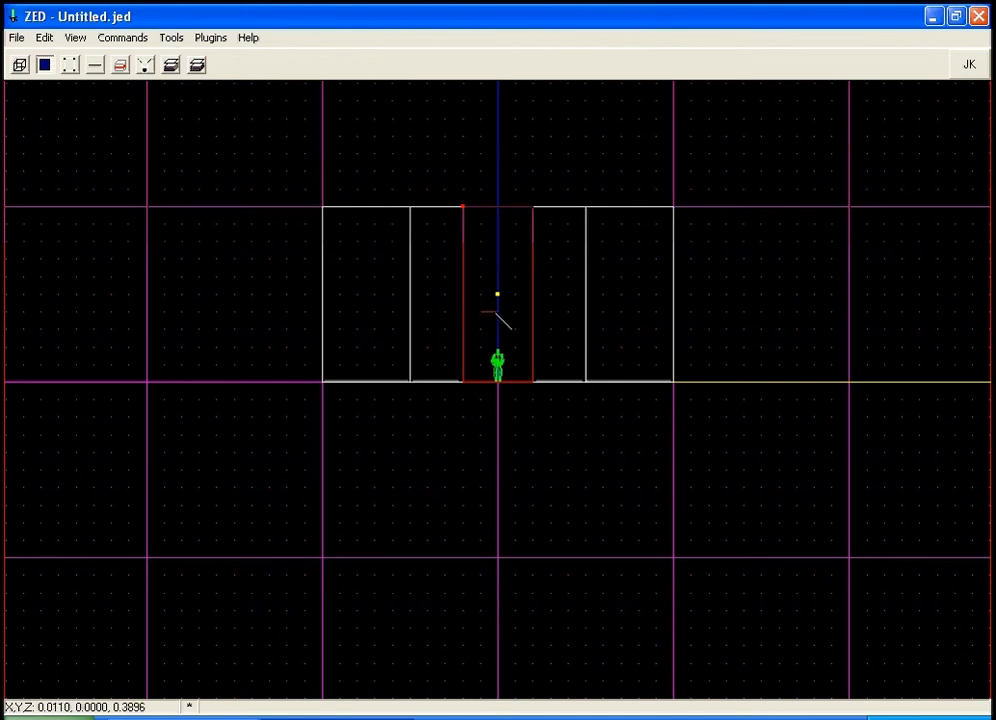
left_click(490, 312)
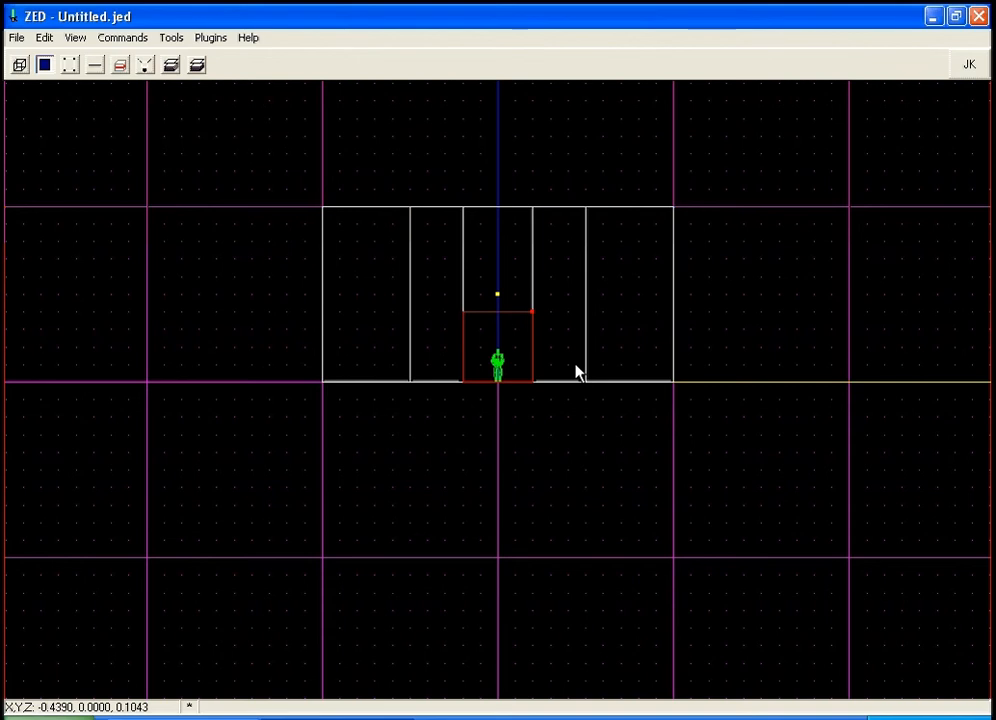
In the top view, extrude the doorway section's wall by 1 toward the new sector to form a corridor.
key("F12")
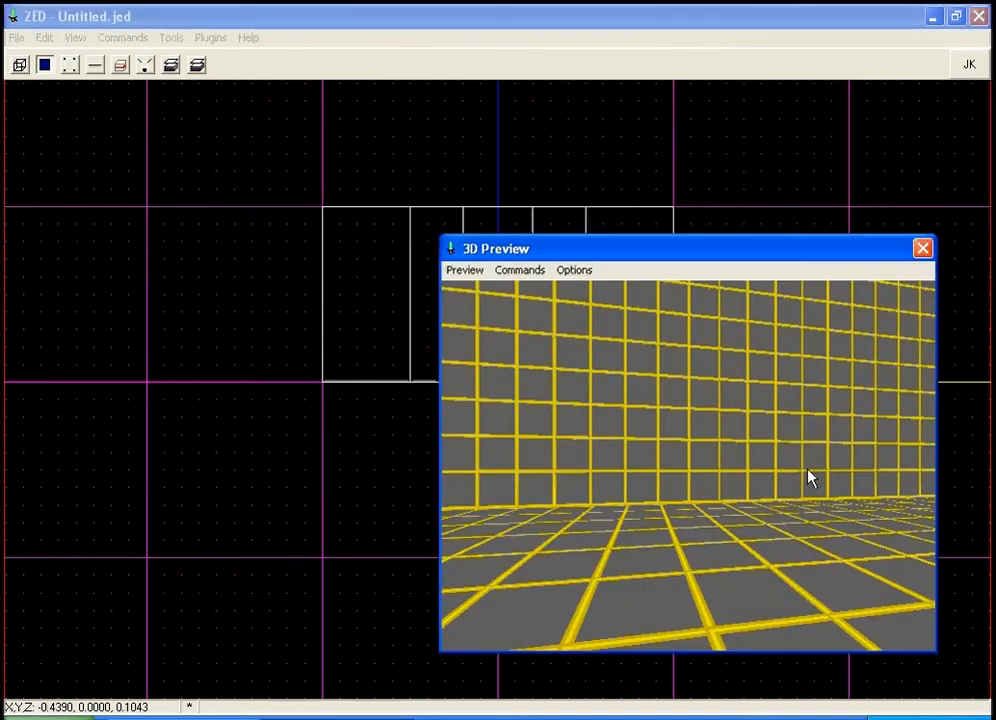
left_click(588, 28)
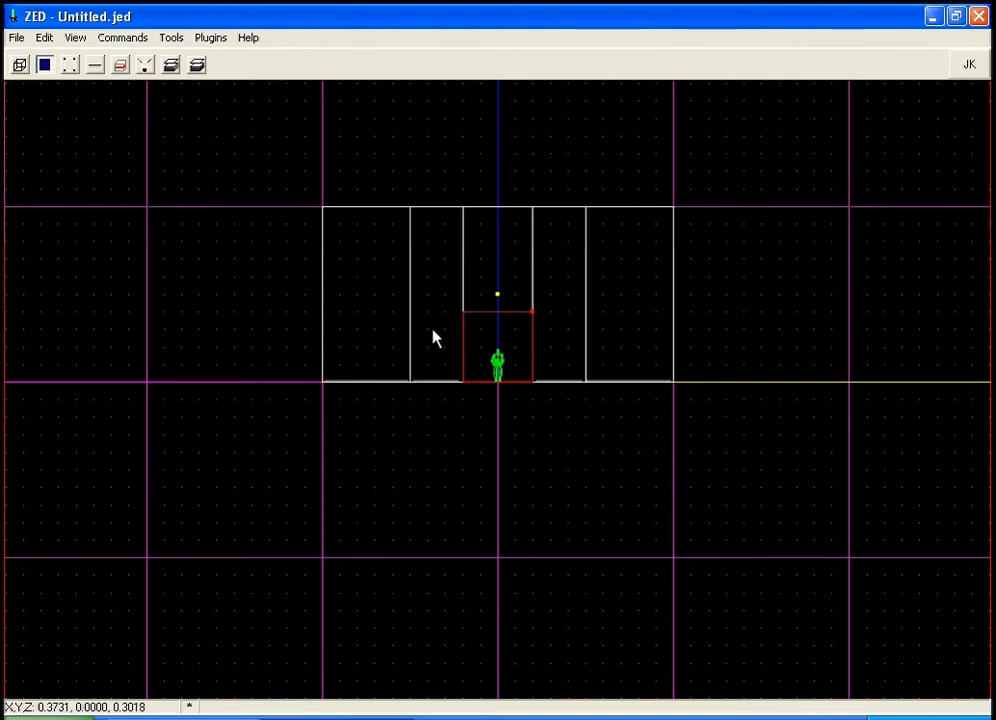
key("shift+1")
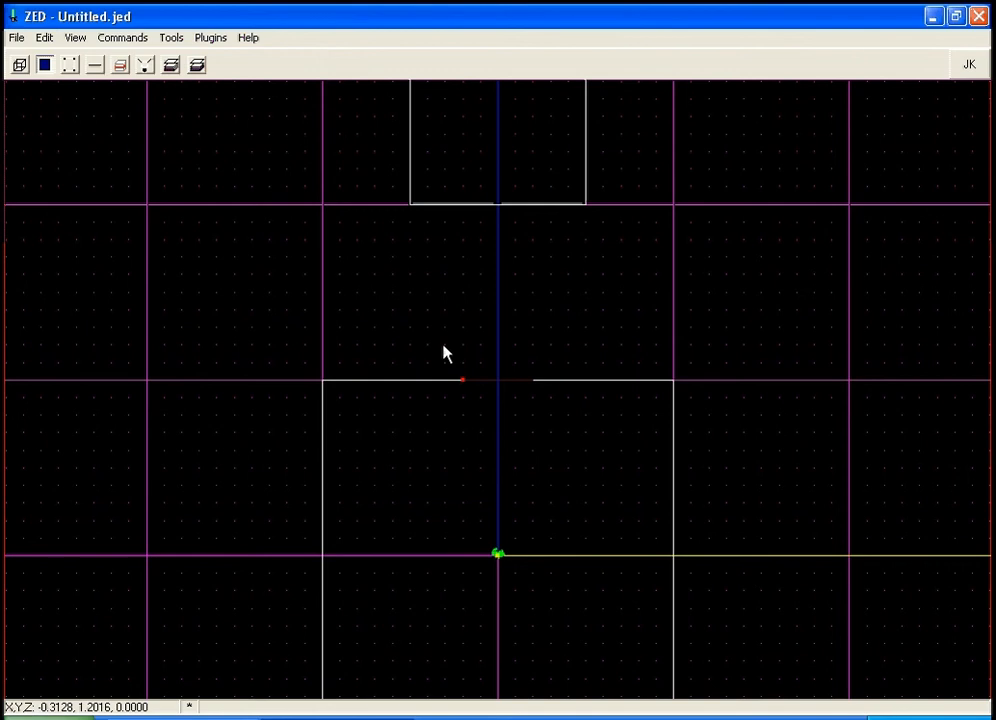
key("x")
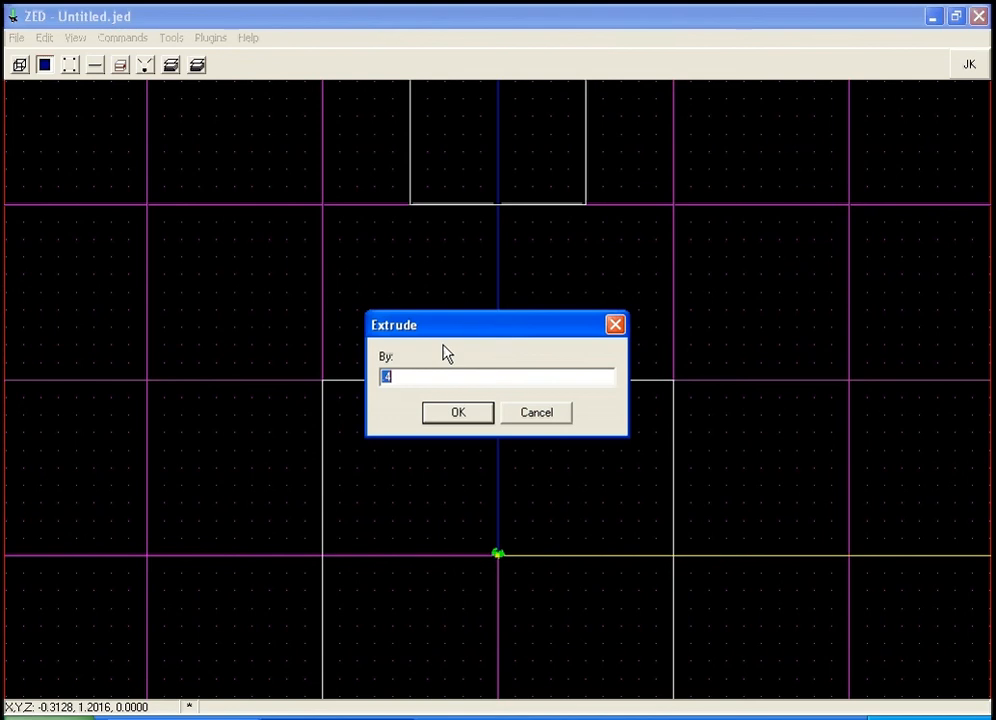
type("1")
left_click(441, 418)
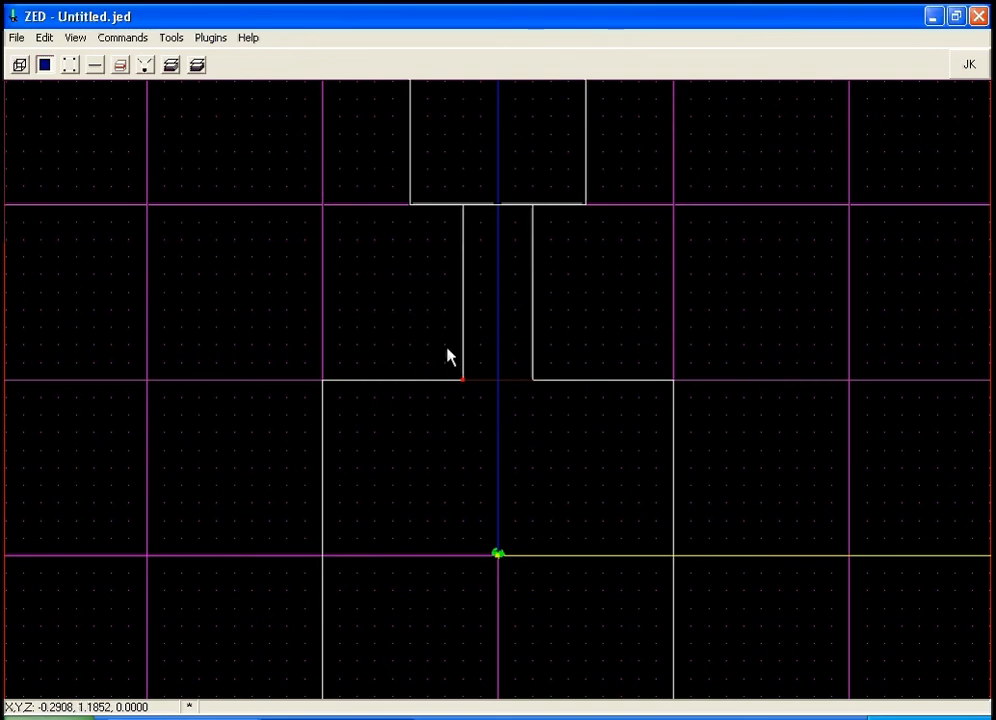
Walk through the room and toward the new corridor in the 3D preview.
key("F12")
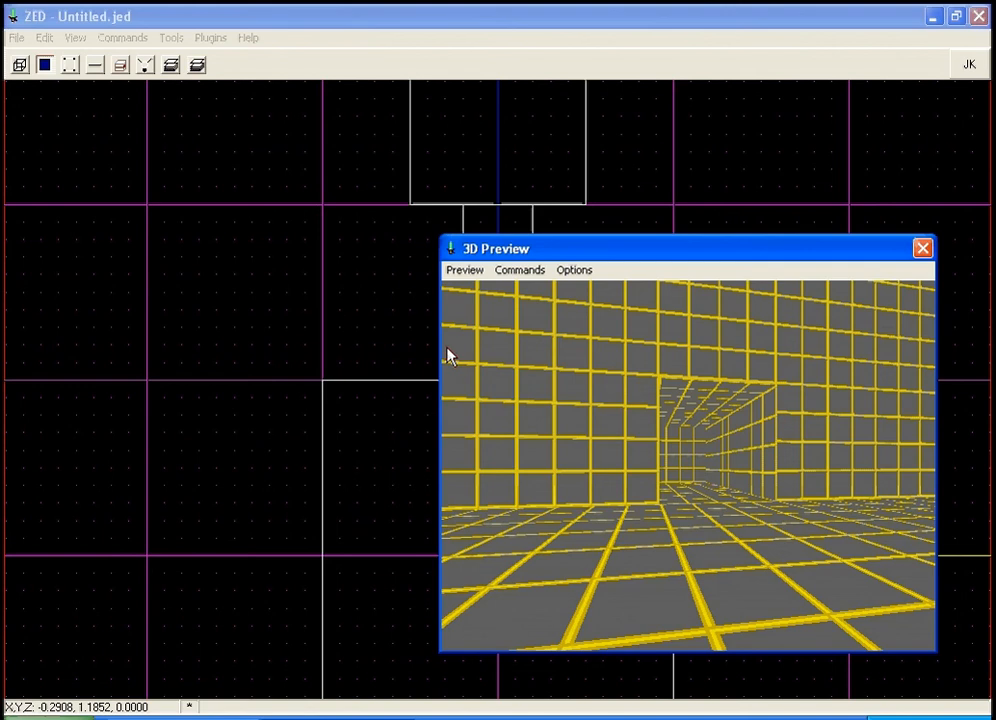
key("Right")
key("Up")
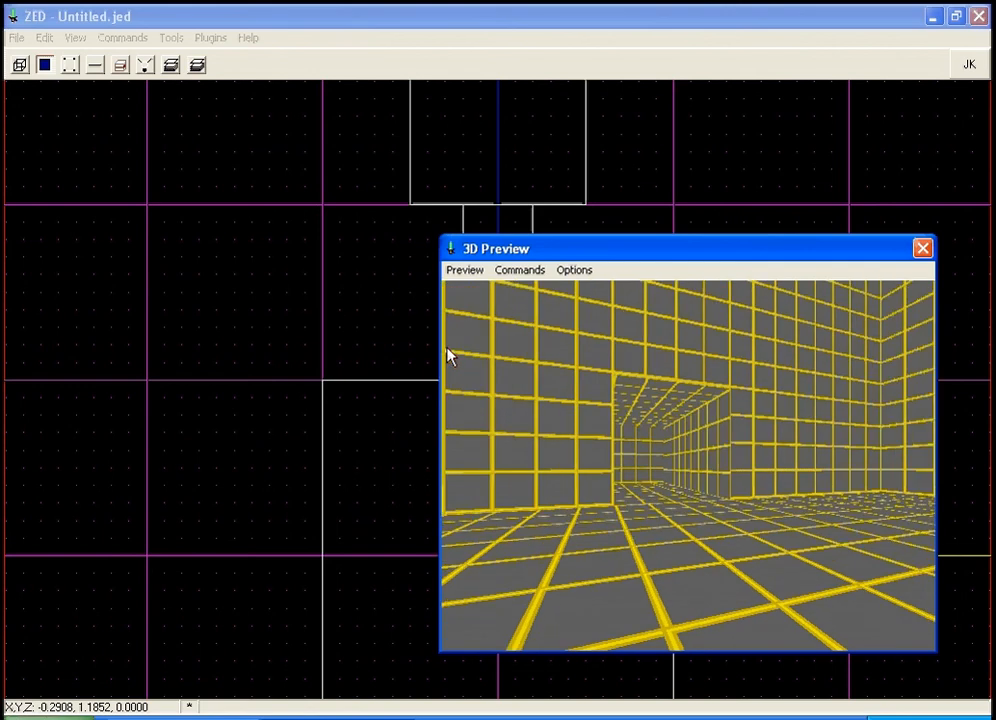
key("Left")
key("Up")
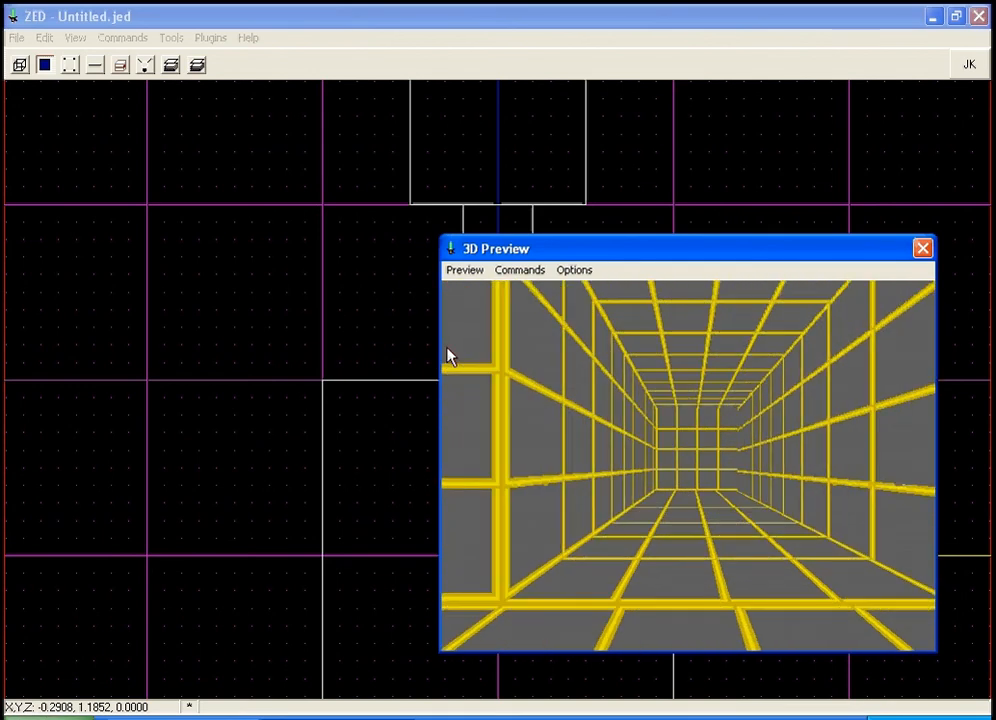
key("Right")
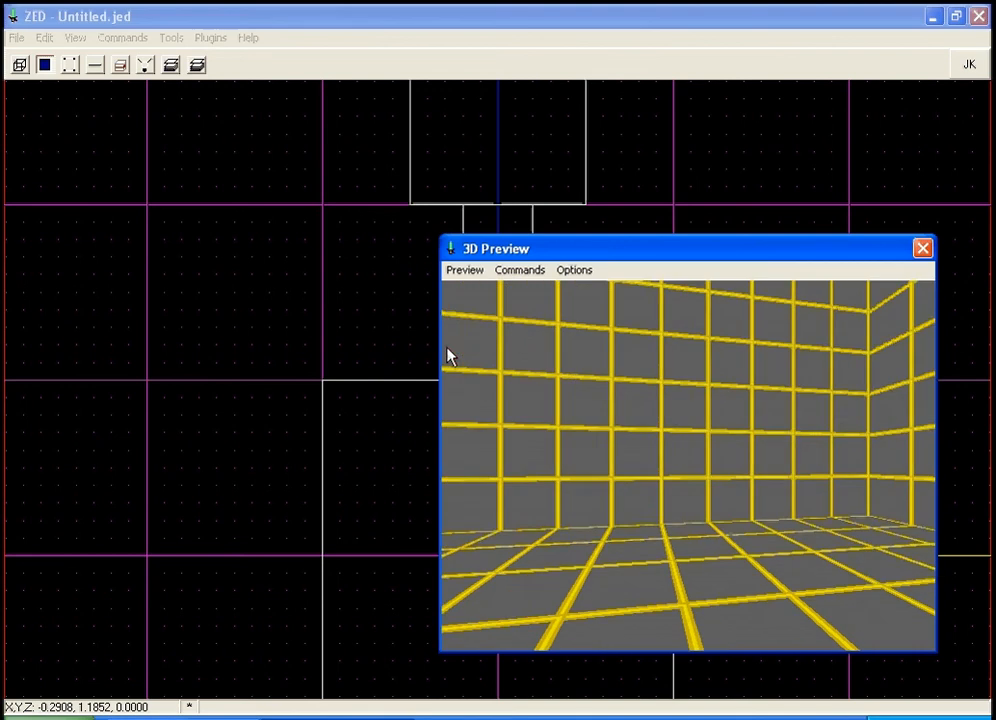
key("Left")
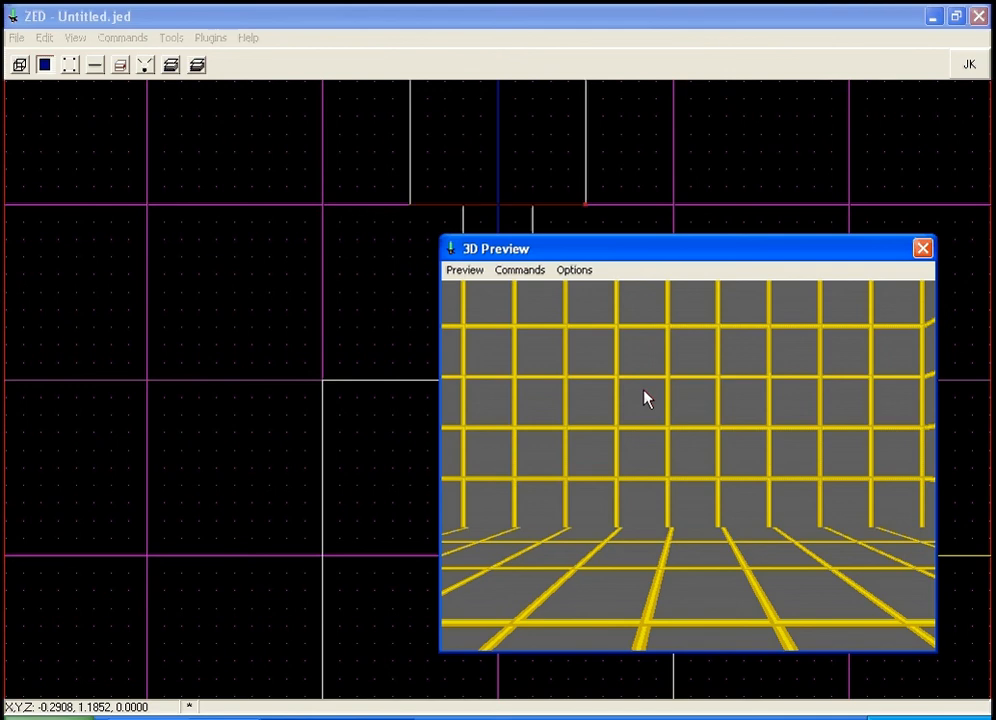
left_click(527, 33)
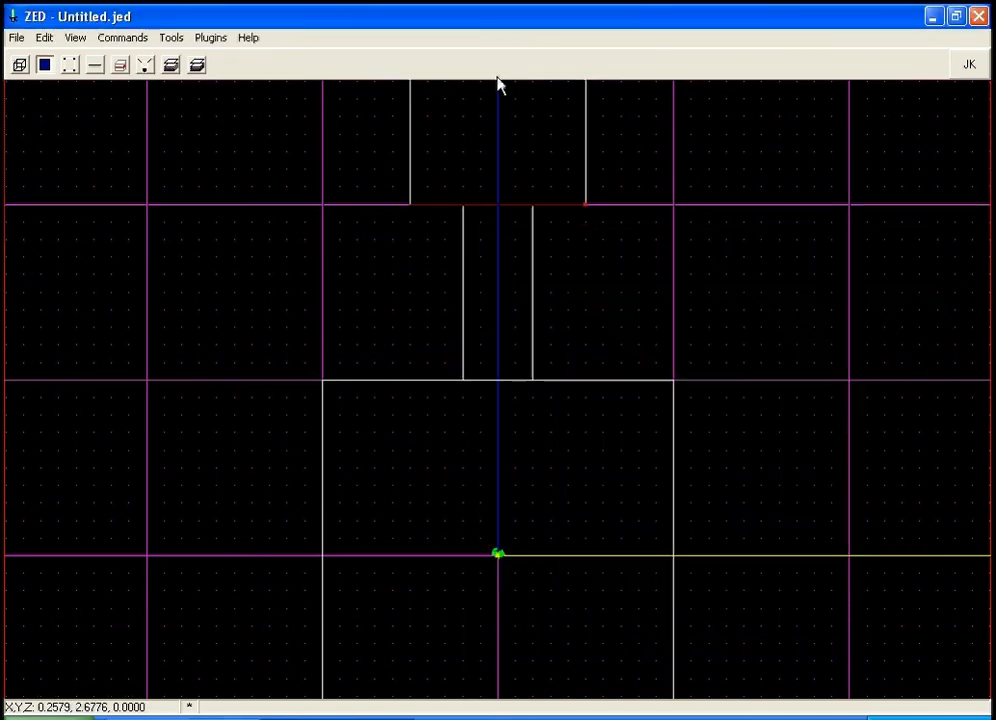
In the side view, cleave the corridor sector along the doorway's vertical and horizontal lines.
key("shift+2")
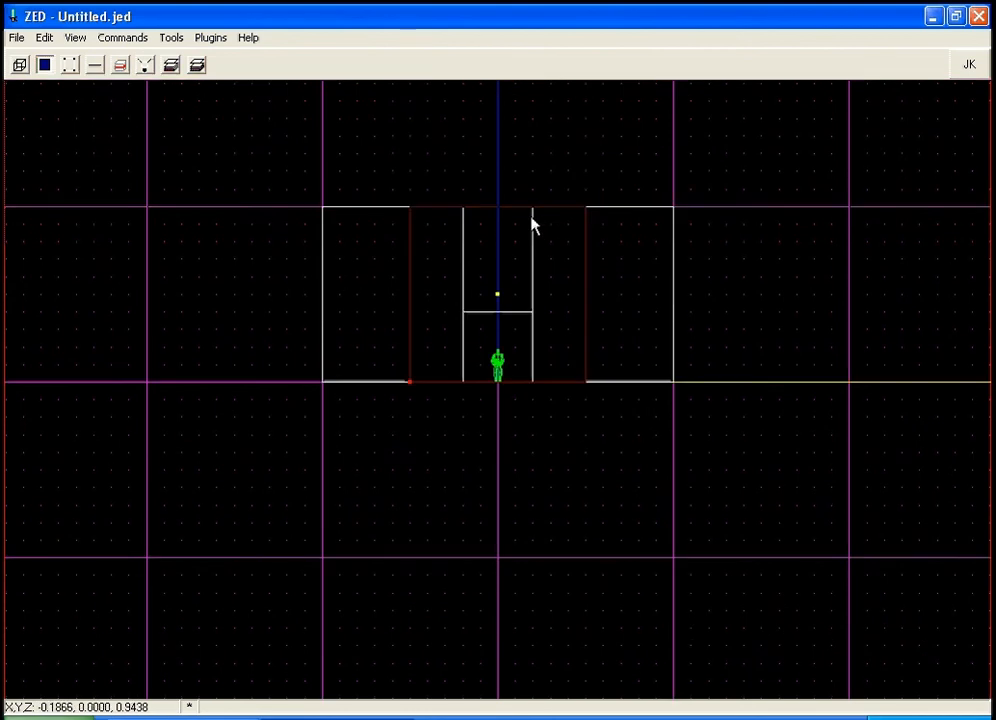
key("c")
left_click_drag(534, 219, 533, 243)
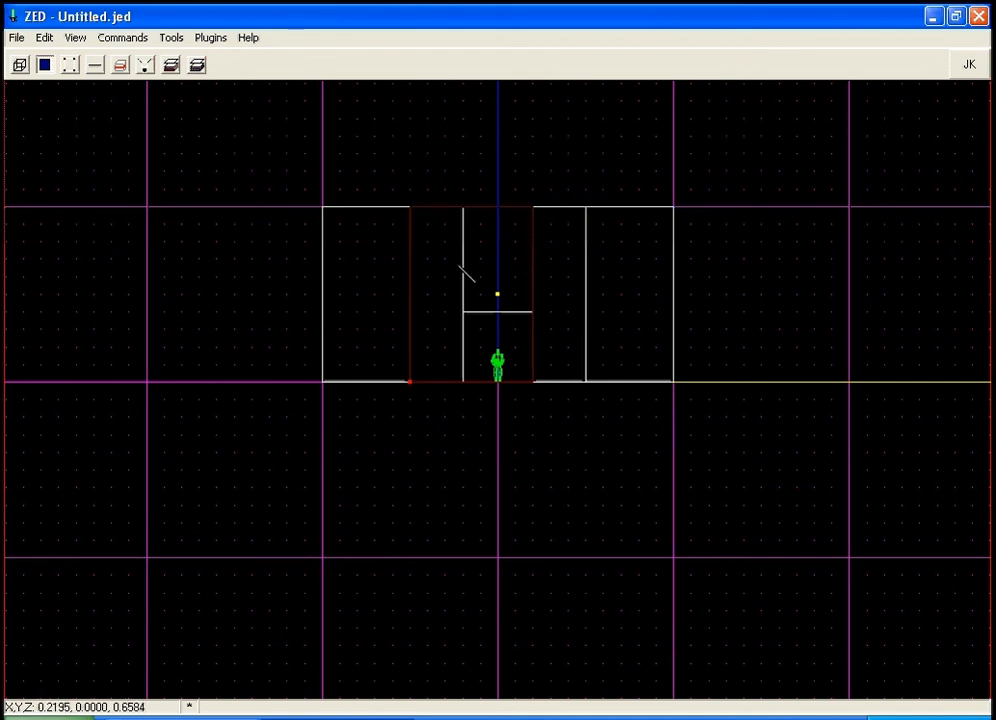
left_click_drag(461, 250, 461, 247)
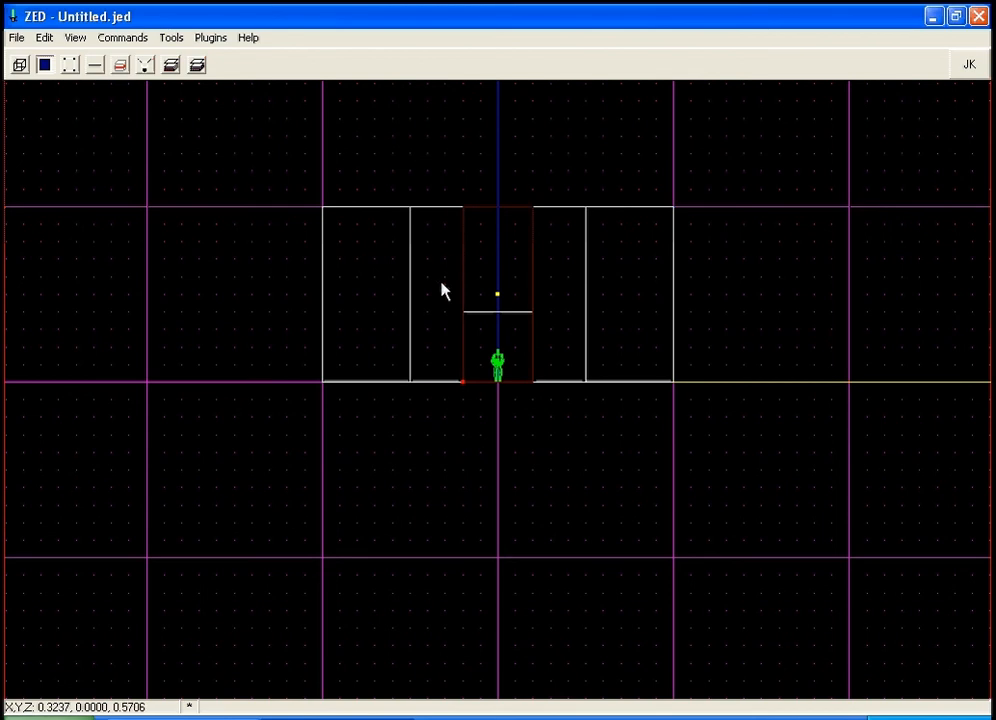
key("c")
left_click_drag(466, 310, 466, 311)
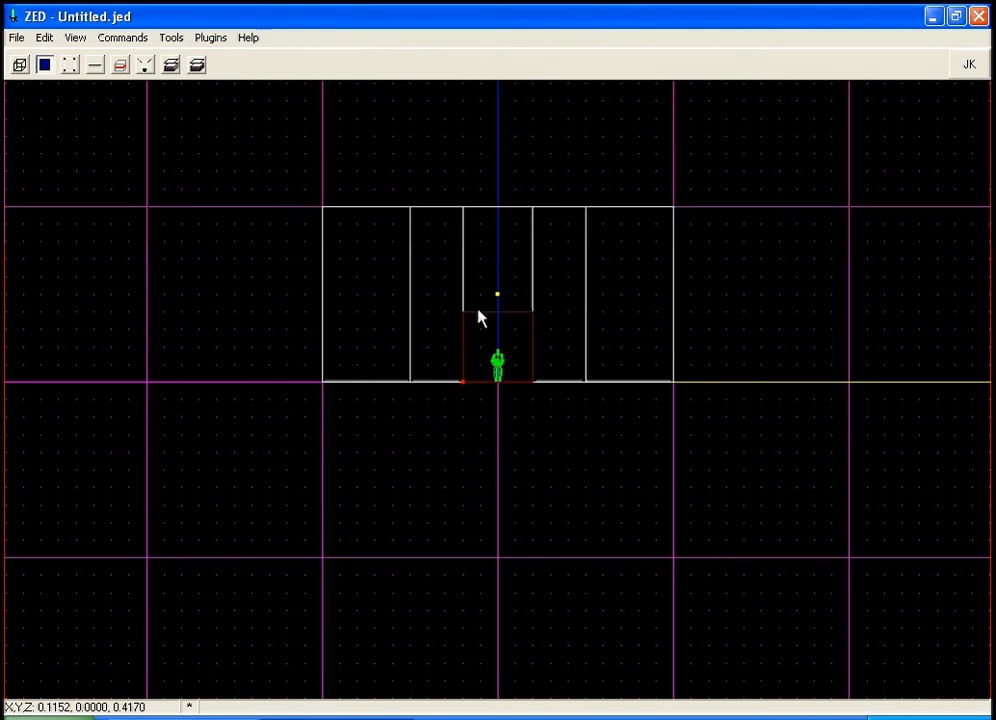
Form adjoins between the doorway section and the corridor from the 3D preview.
key("F12")
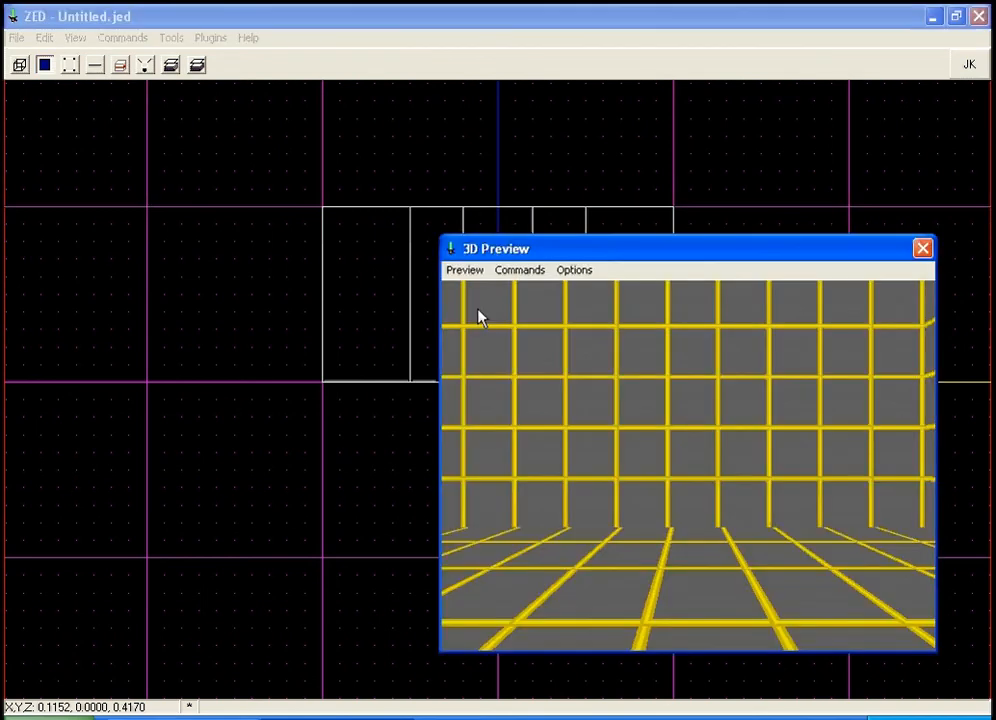
key("Down")
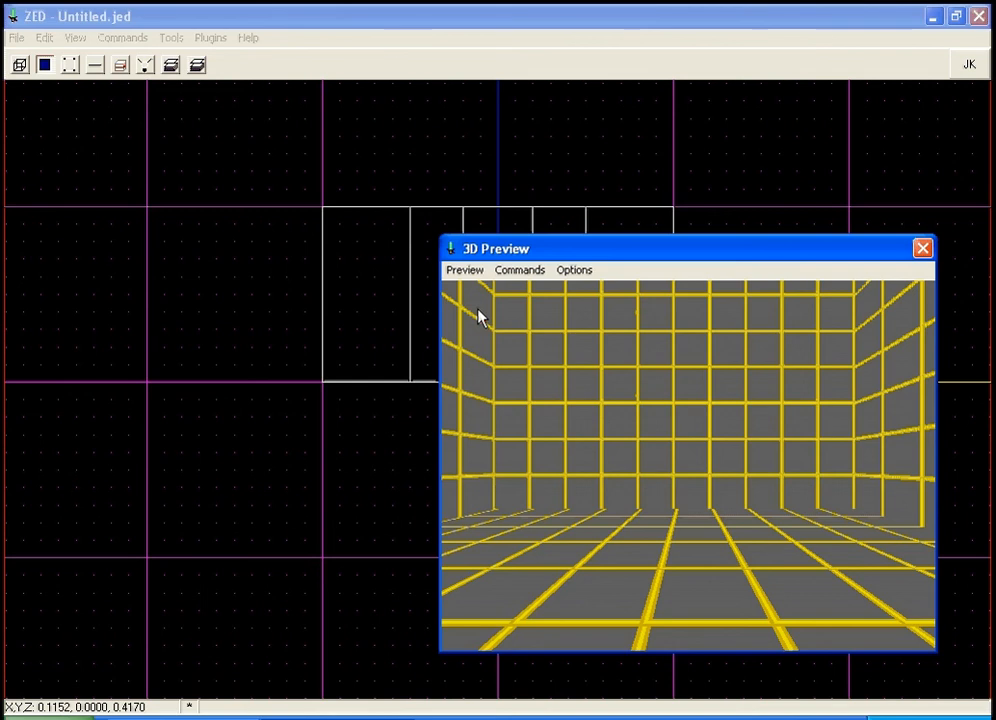
key("a")
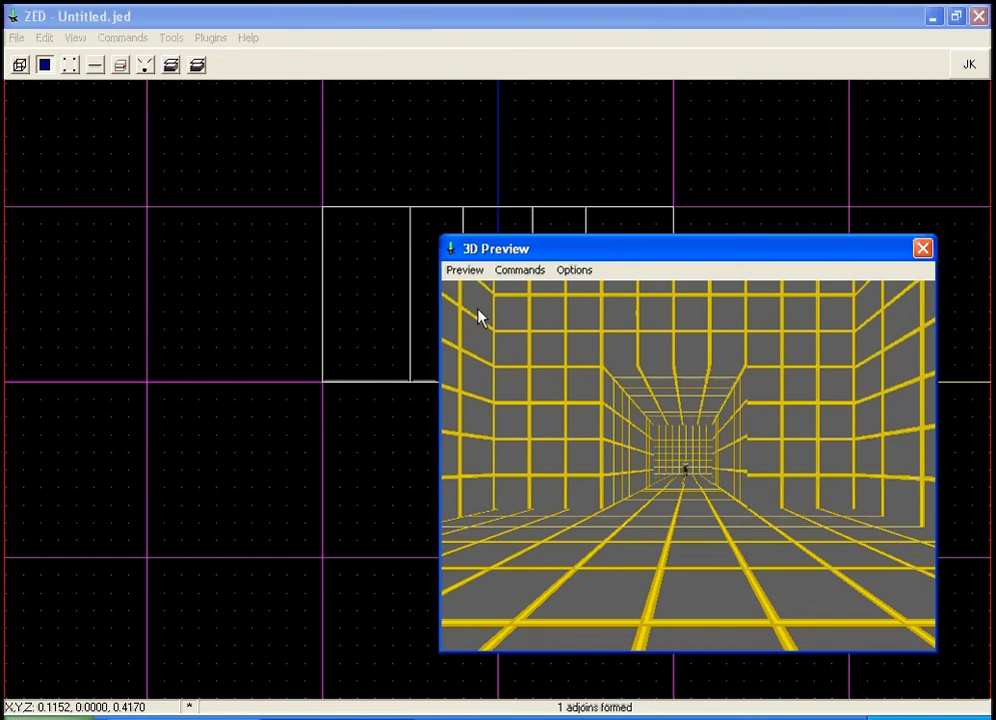
Move through the doorway into the corridor in the 3D preview to inspect the connection.
key("Up")
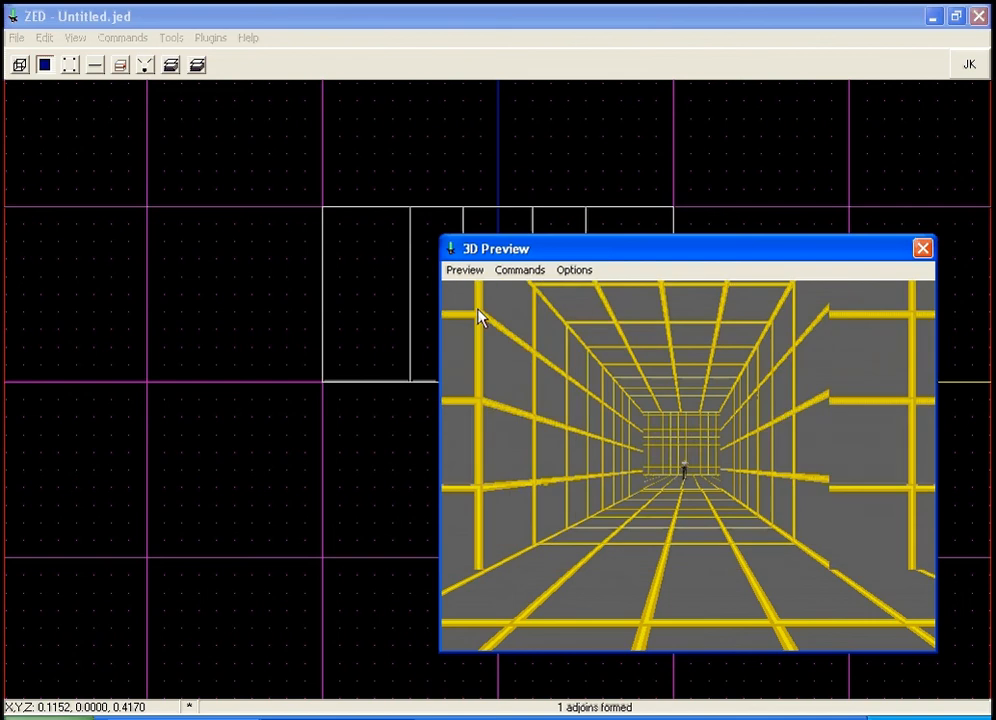
key("Left")
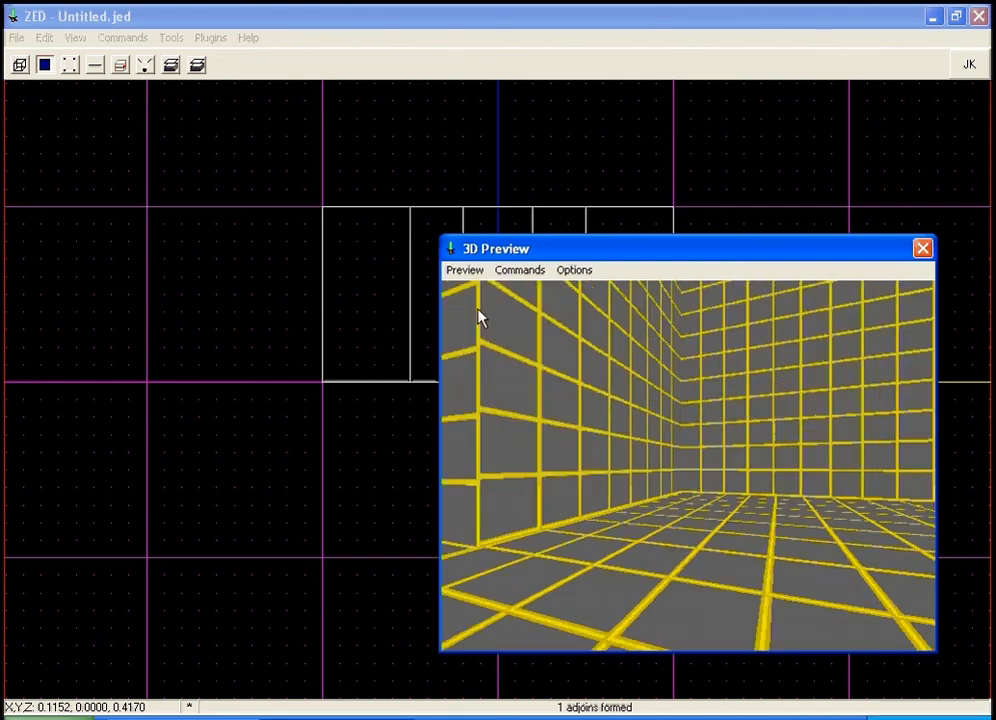
key("Left")
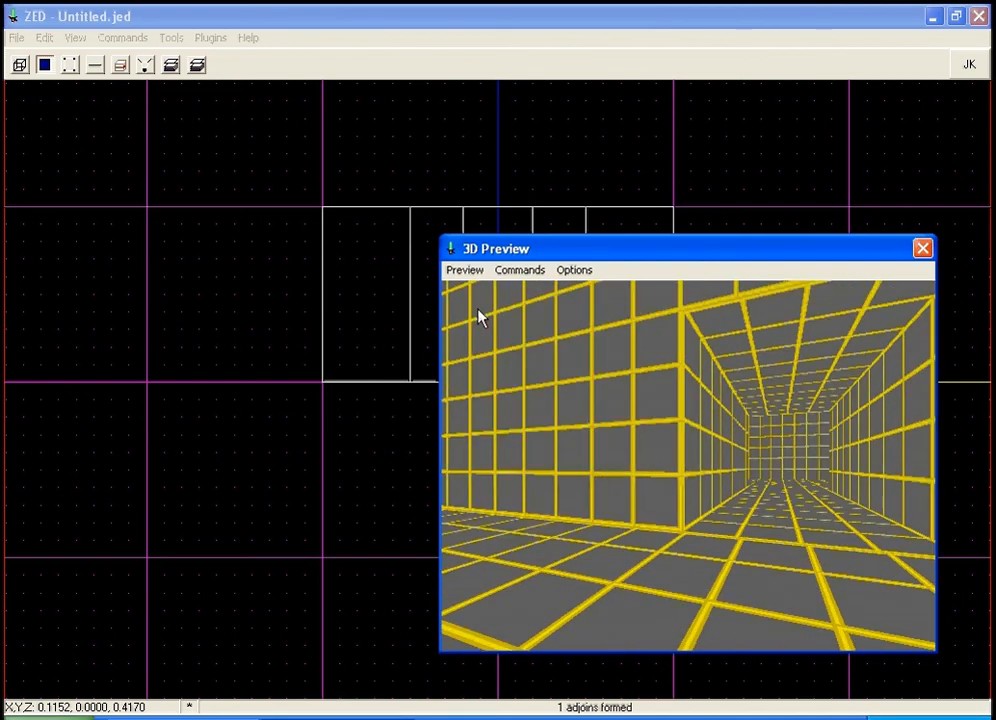
key("Right")
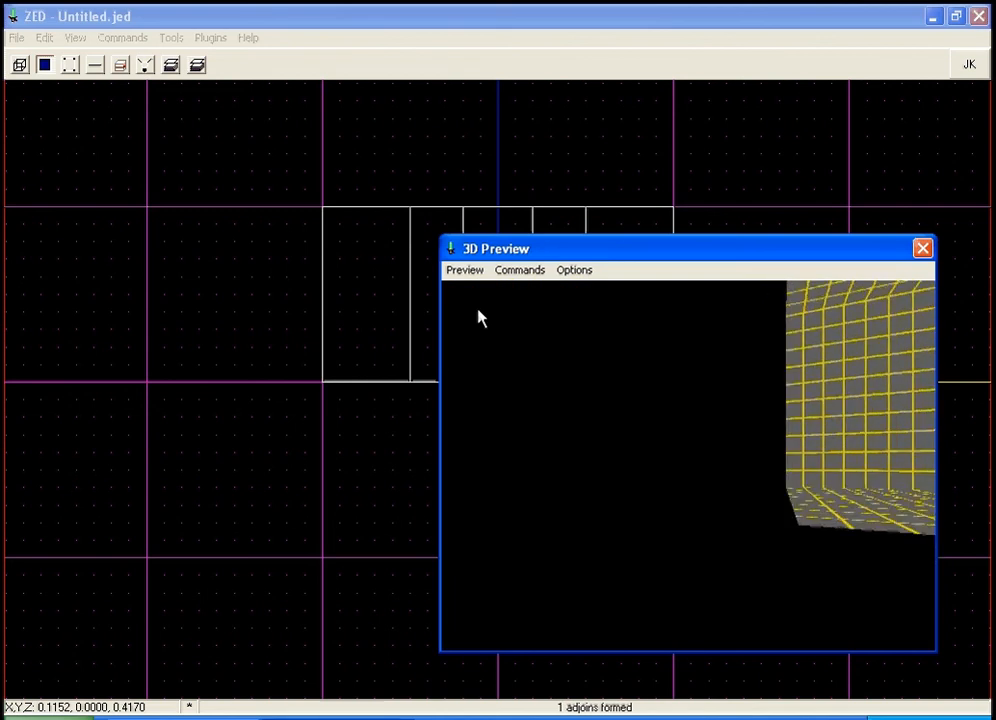
key("Down")
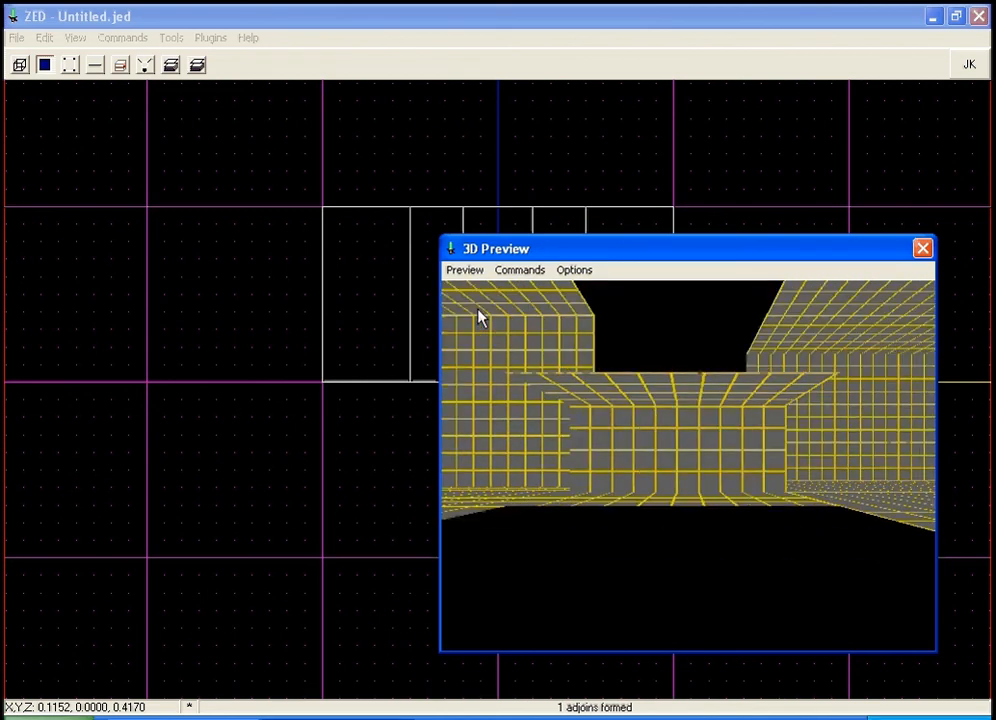